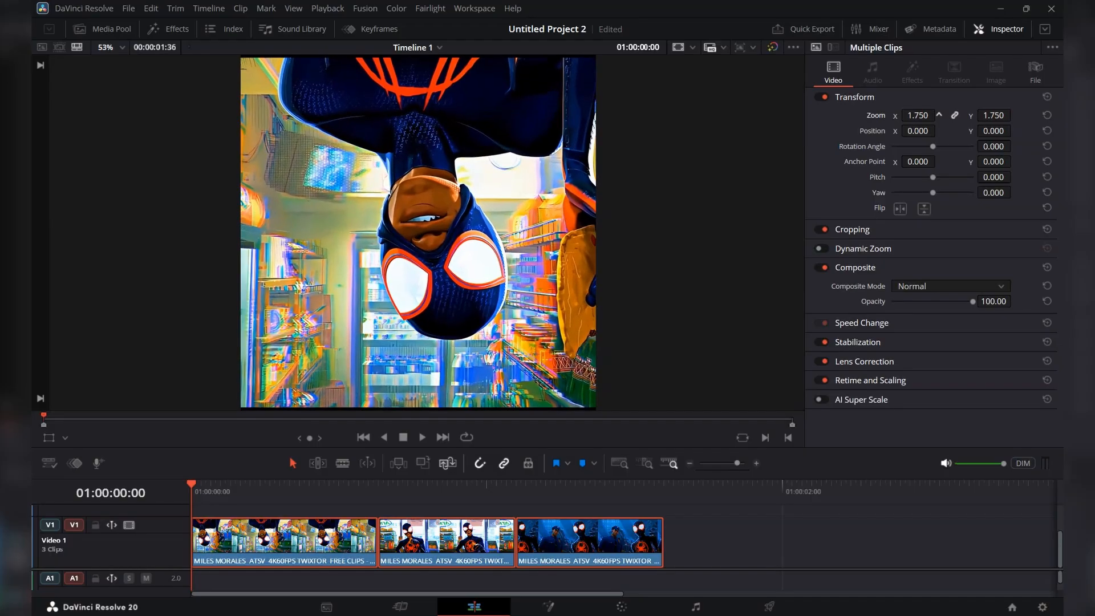
# Reframe the third clip on the timeline by setting its Position X to -415 so the masked character is centred.
pyautogui.click(578, 565)
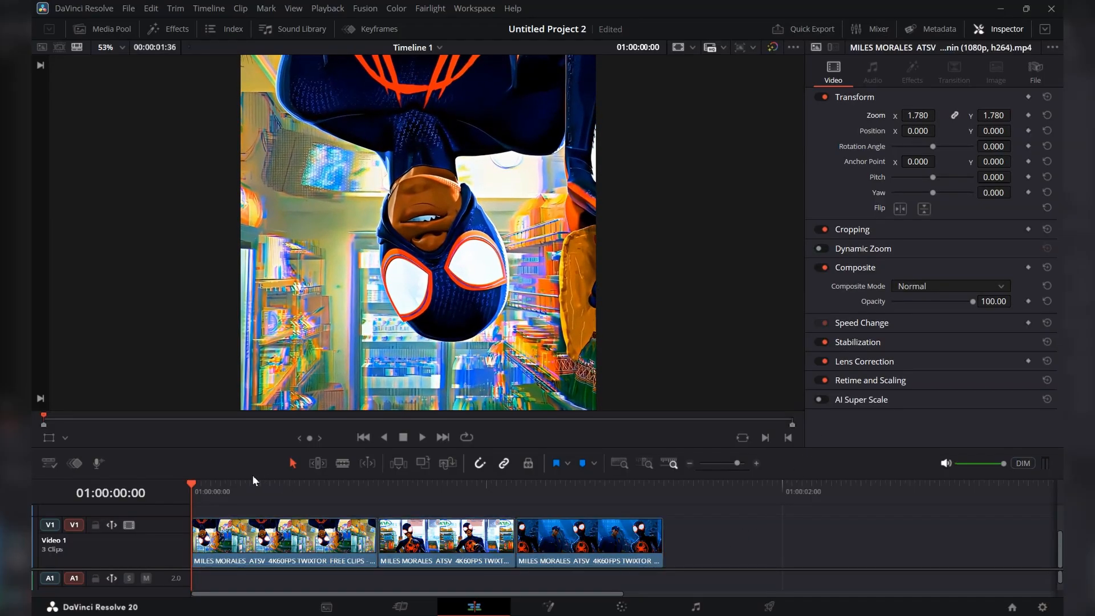
pyautogui.moveTo(195, 484); pyautogui.dragTo(540, 504)
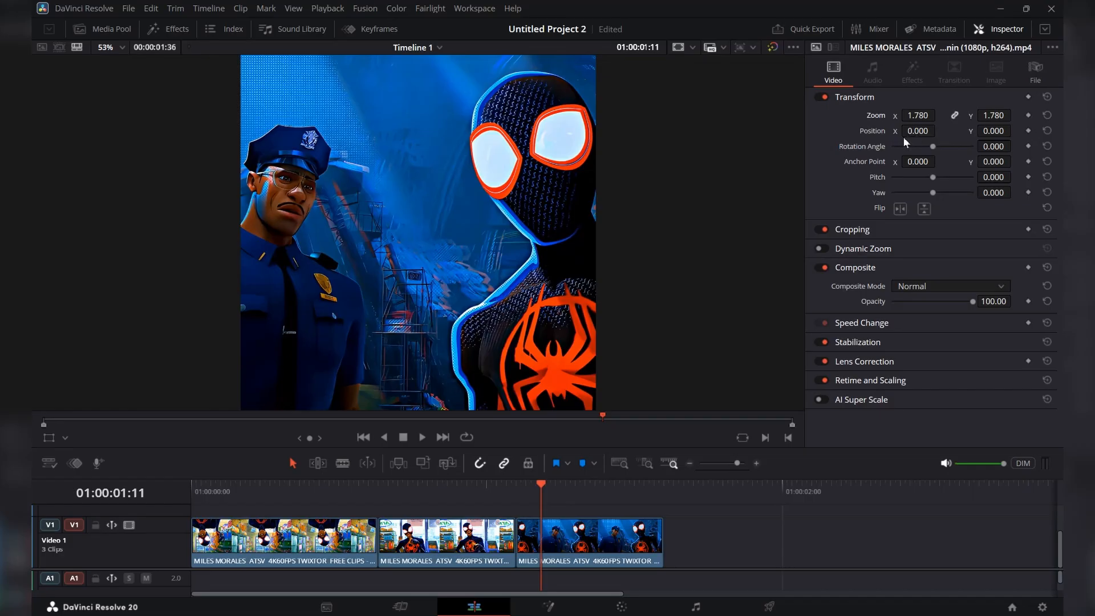
pyautogui.moveTo(916, 141)
pyautogui.mouseDown()
pyautogui.moveTo(764, 141)
pyautogui.moveTo(931, 132)
pyautogui.mouseUp()
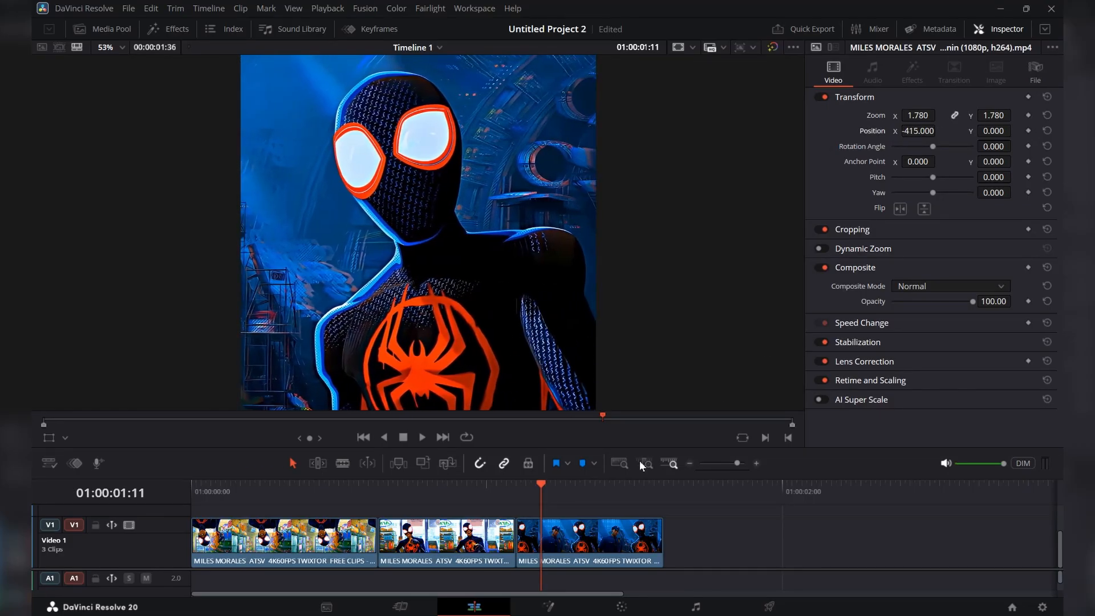
pyautogui.moveTo(533, 484); pyautogui.dragTo(230, 520)
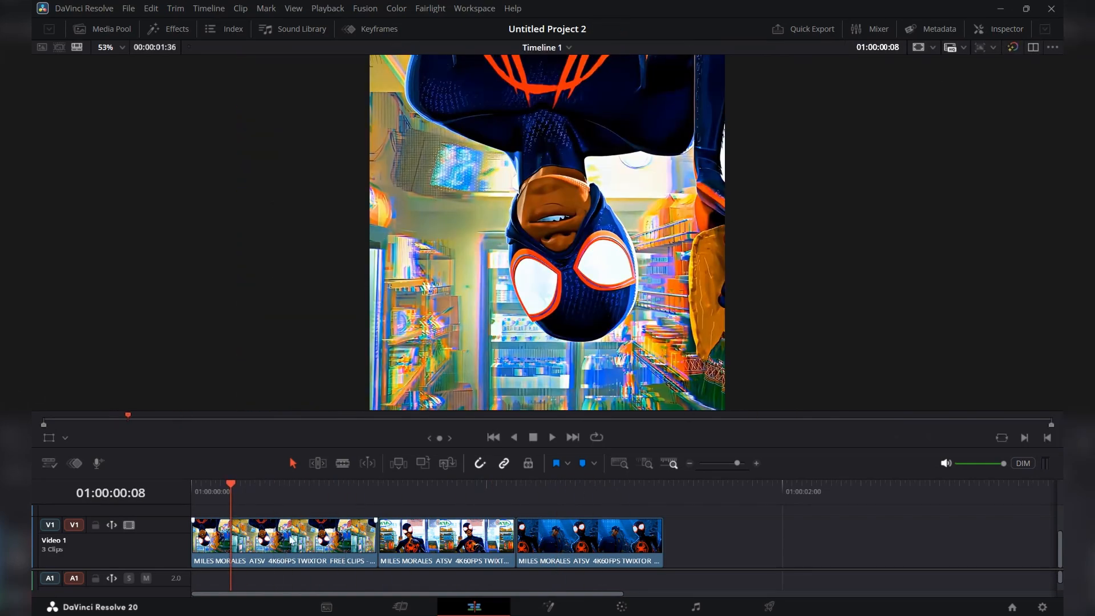
# Convert the first clip on the timeline into a compound clip, keeping the default name.
pyautogui.click(292, 539)
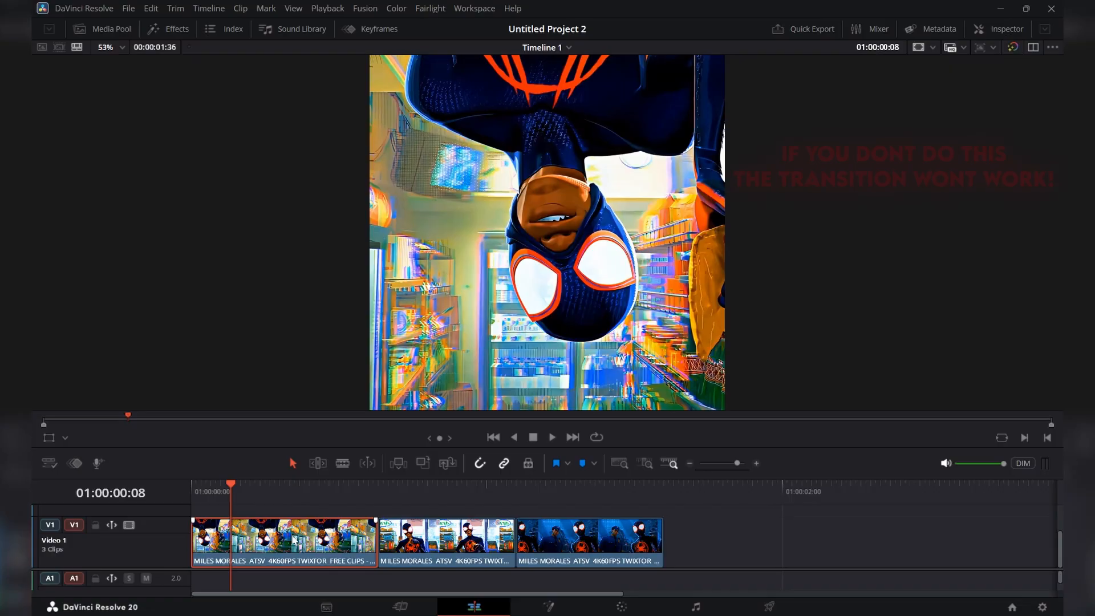
pyautogui.rightClick(294, 539)
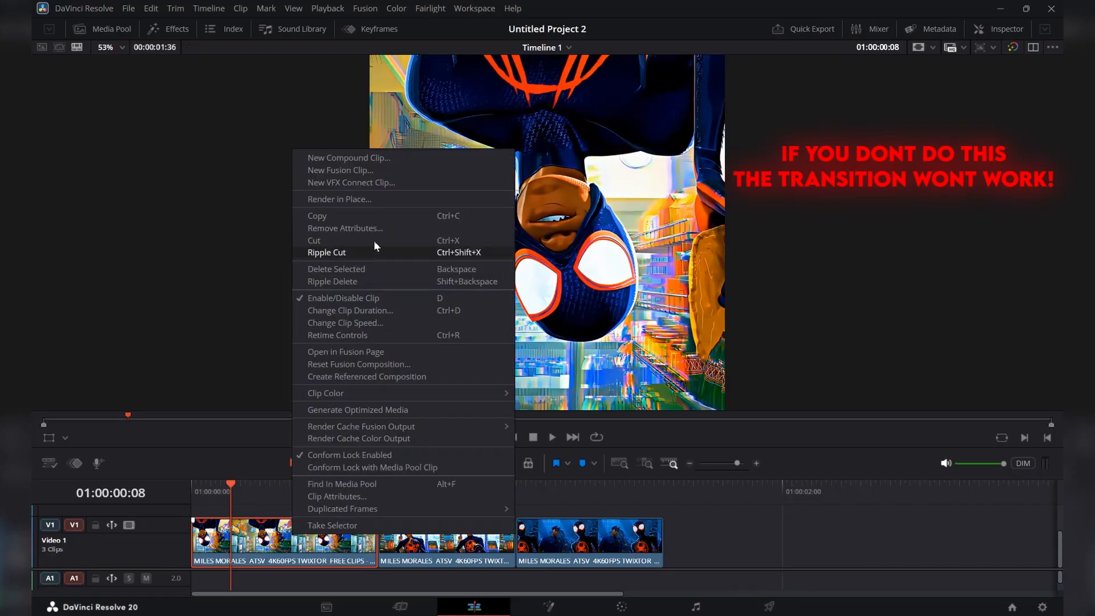
pyautogui.click(346, 158)
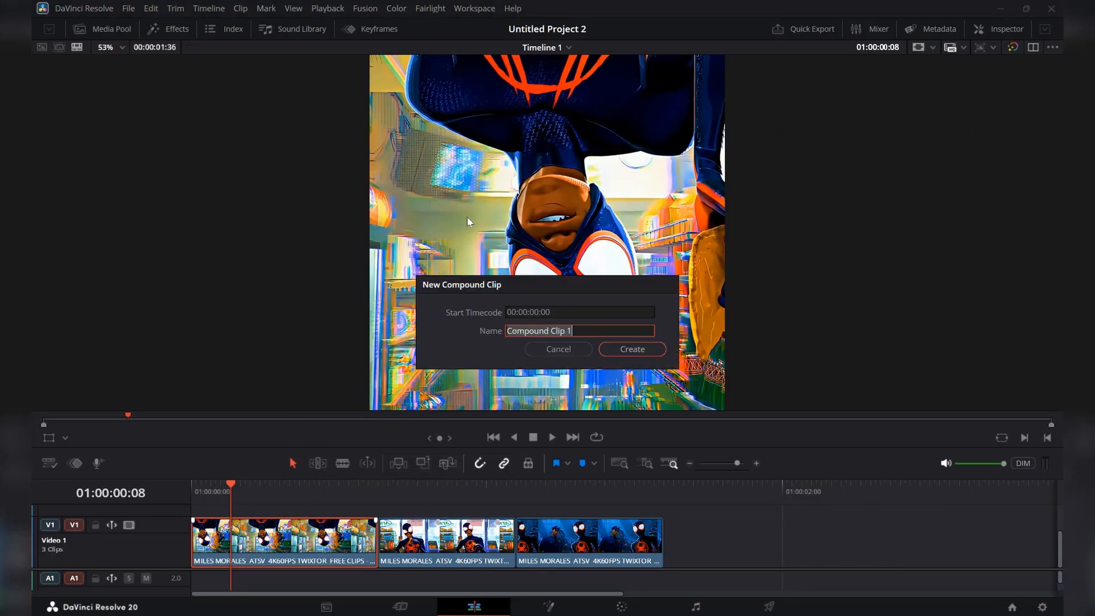
pyautogui.click(632, 349)
pyautogui.click(468, 543)
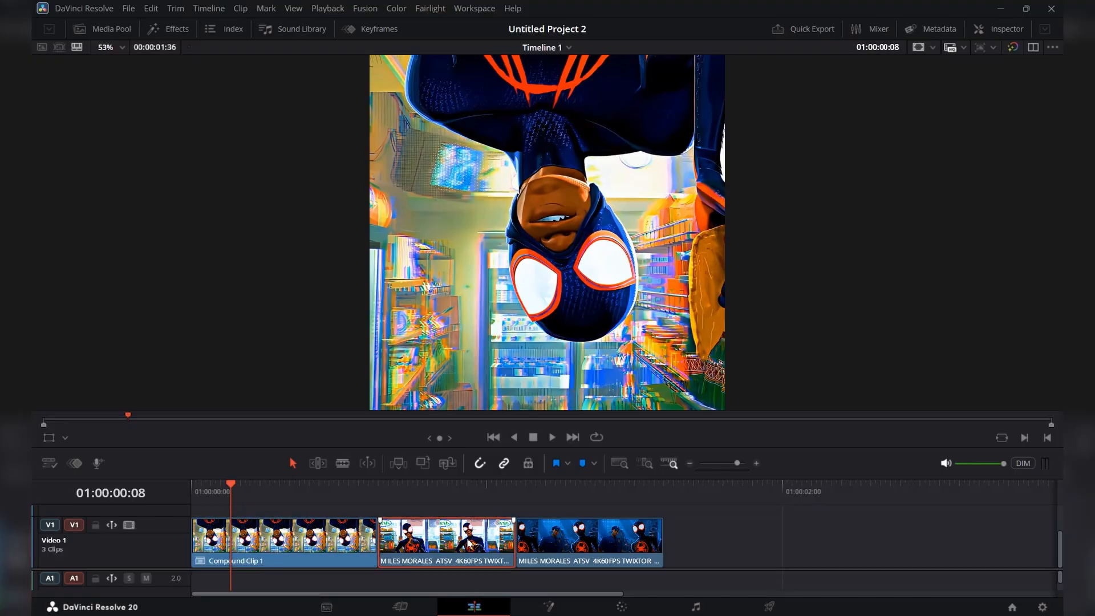
pyautogui.rightClick(468, 543)
pyautogui.click(543, 175)
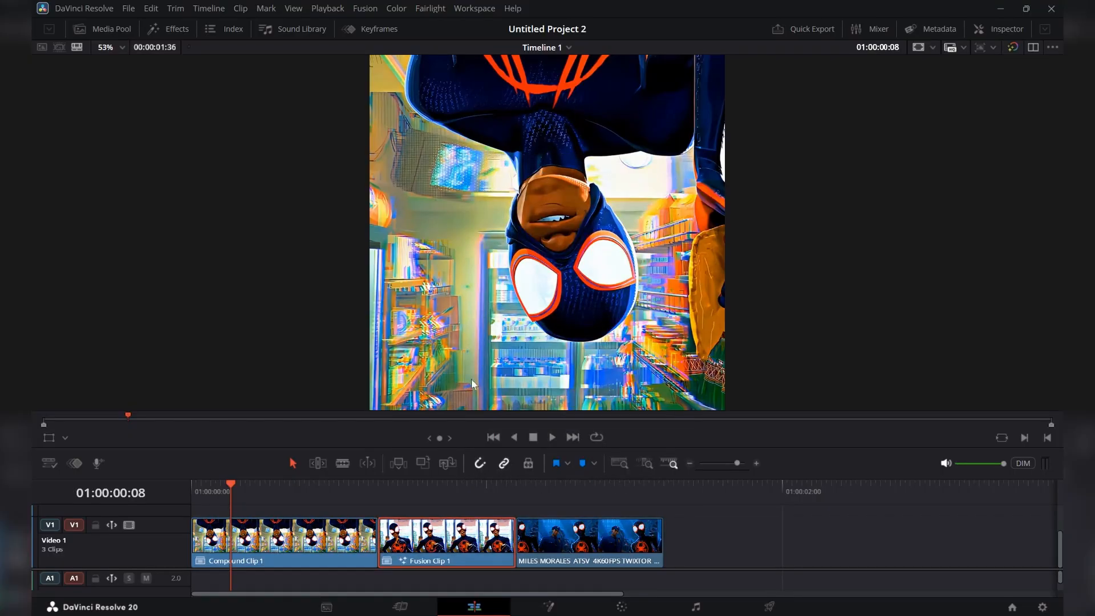
pyautogui.hotkey('ctrl', 'z')
# Convert the second and third clips on the timeline into separate compound clips with their default names.
pyautogui.rightClick(425, 546)
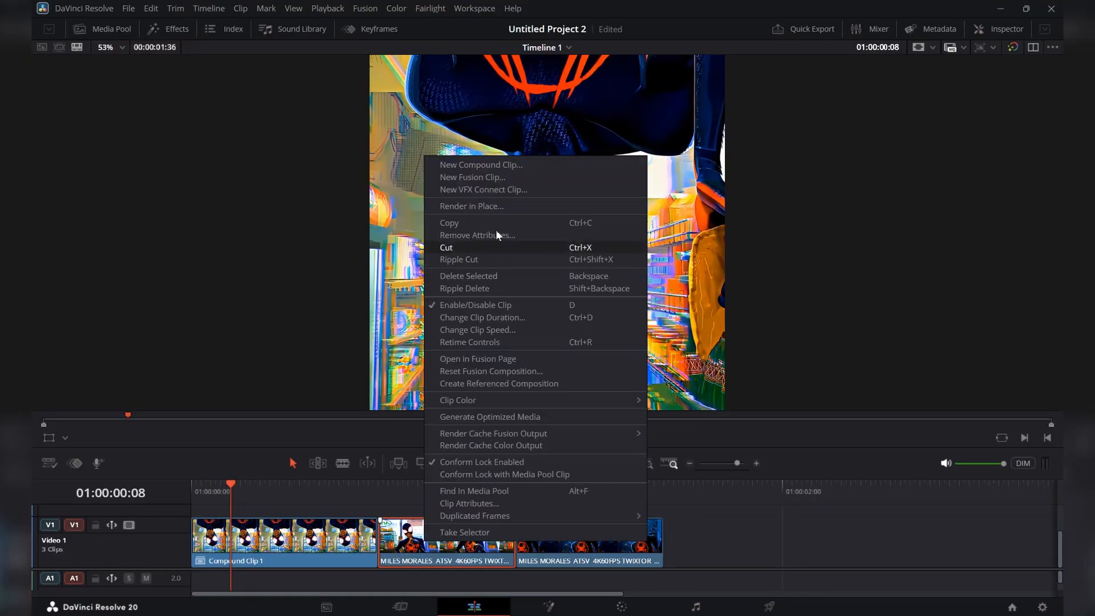
pyautogui.click(481, 166)
pyautogui.click(622, 350)
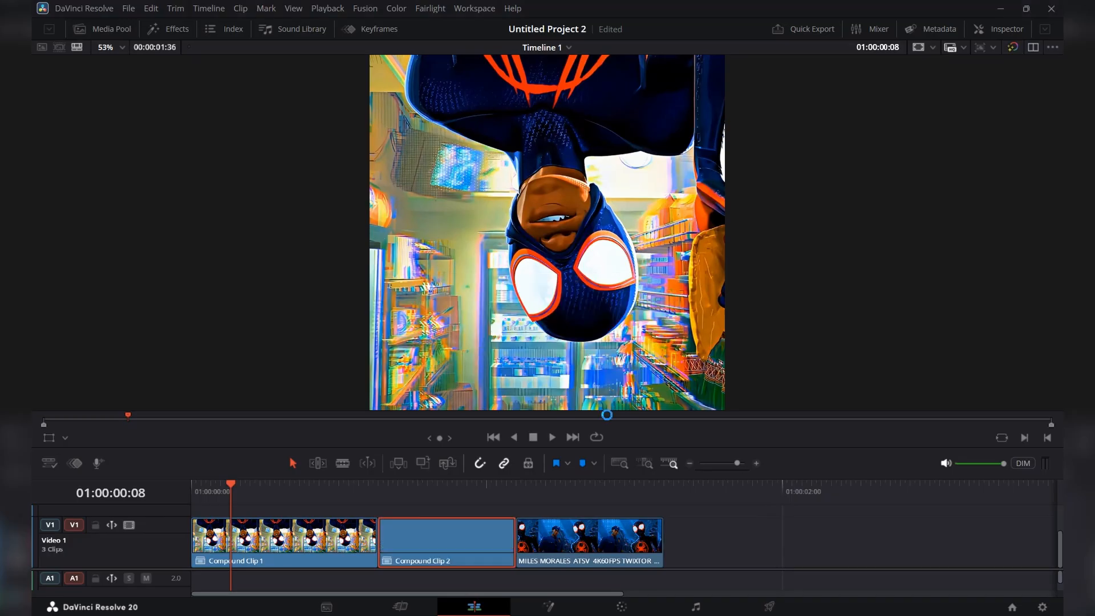
pyautogui.rightClick(595, 533)
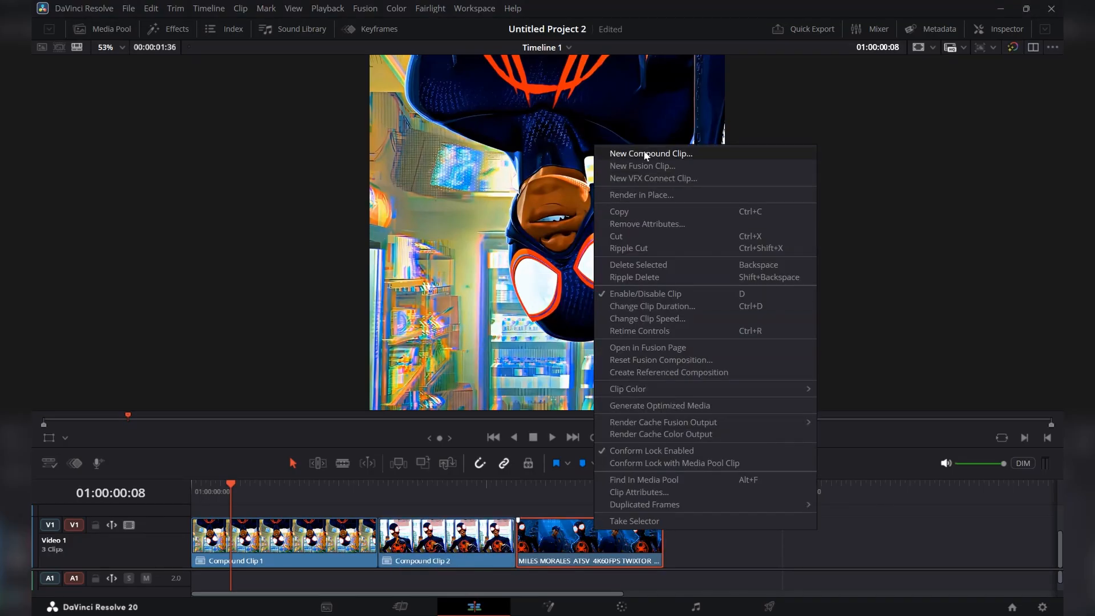
pyautogui.click(644, 154)
pyautogui.click(639, 350)
# Open the first compound clip on the Fusion page and add a Transform node after MediaIn1, with its parameters shown.
pyautogui.moveTo(230, 523); pyautogui.dragTo(301, 524)
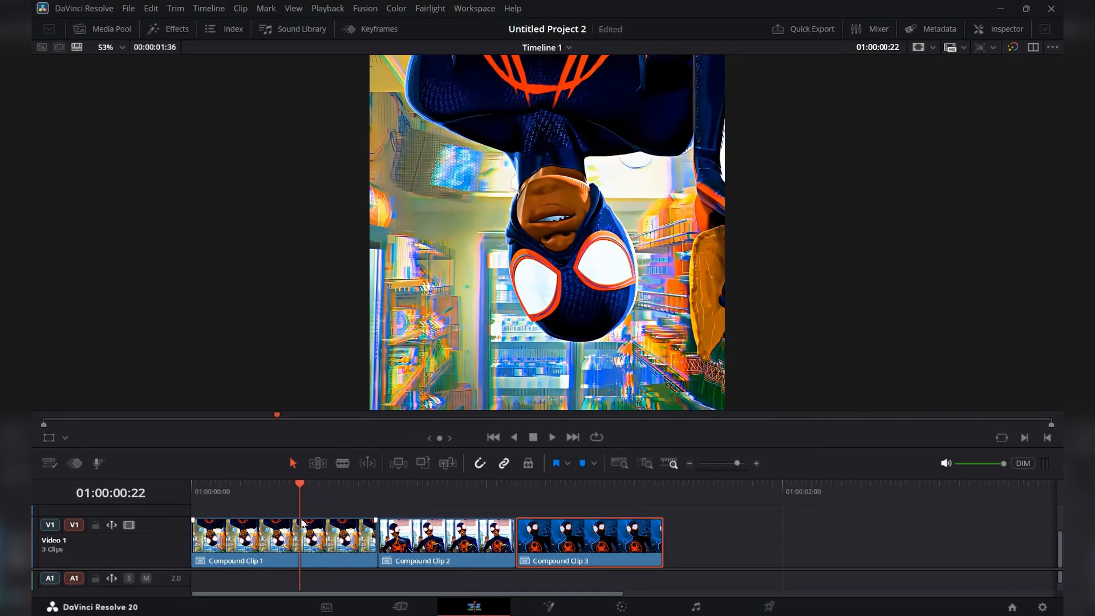
pyautogui.click(550, 607)
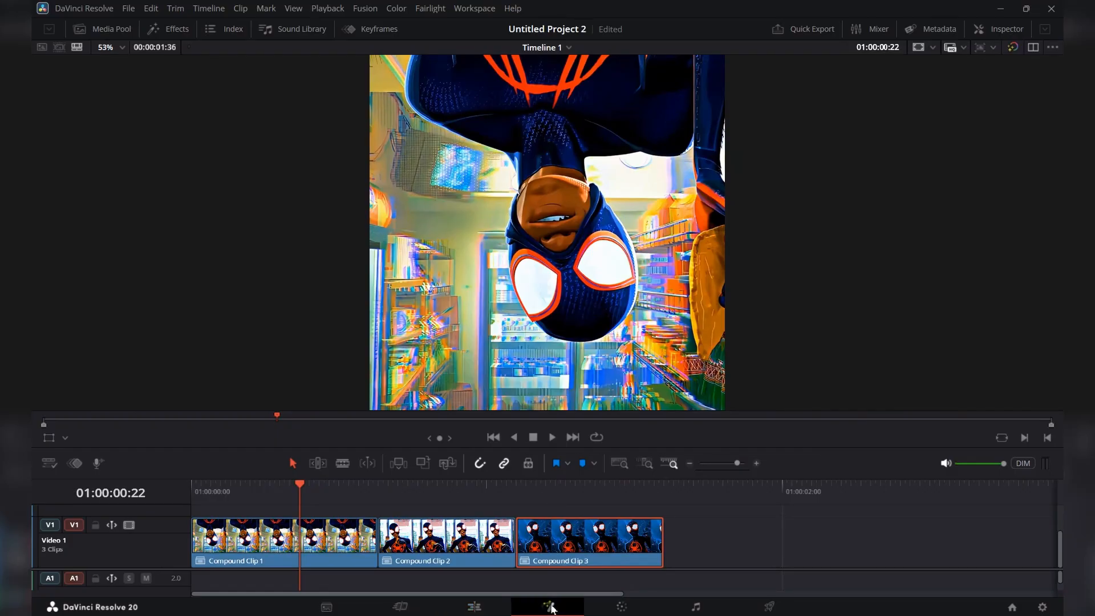
pyautogui.moveTo(346, 396); pyautogui.dragTo(37, 400)
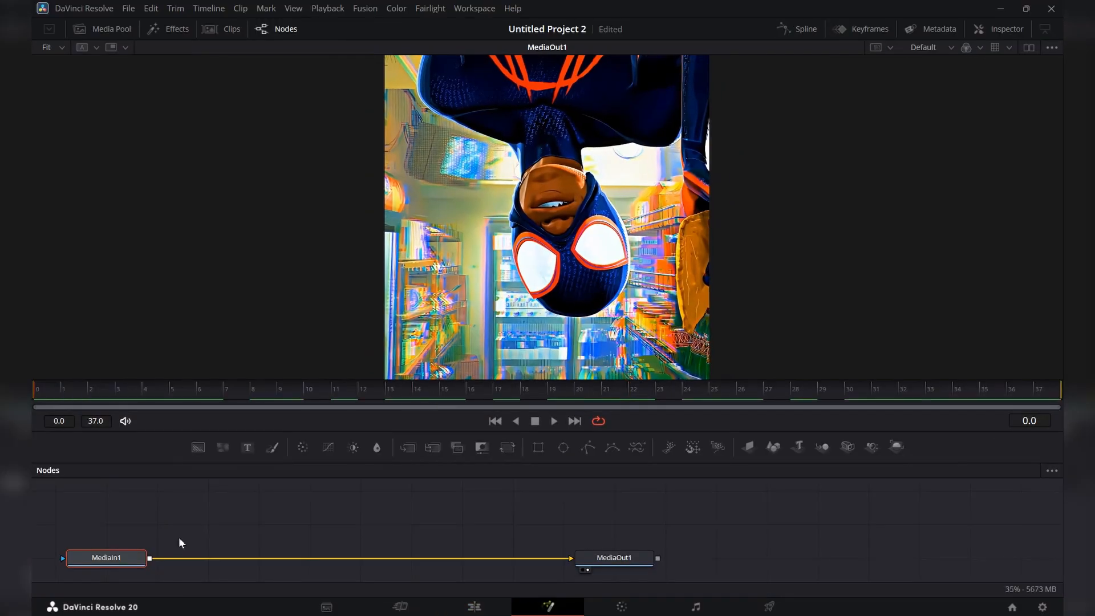
pyautogui.click(120, 562)
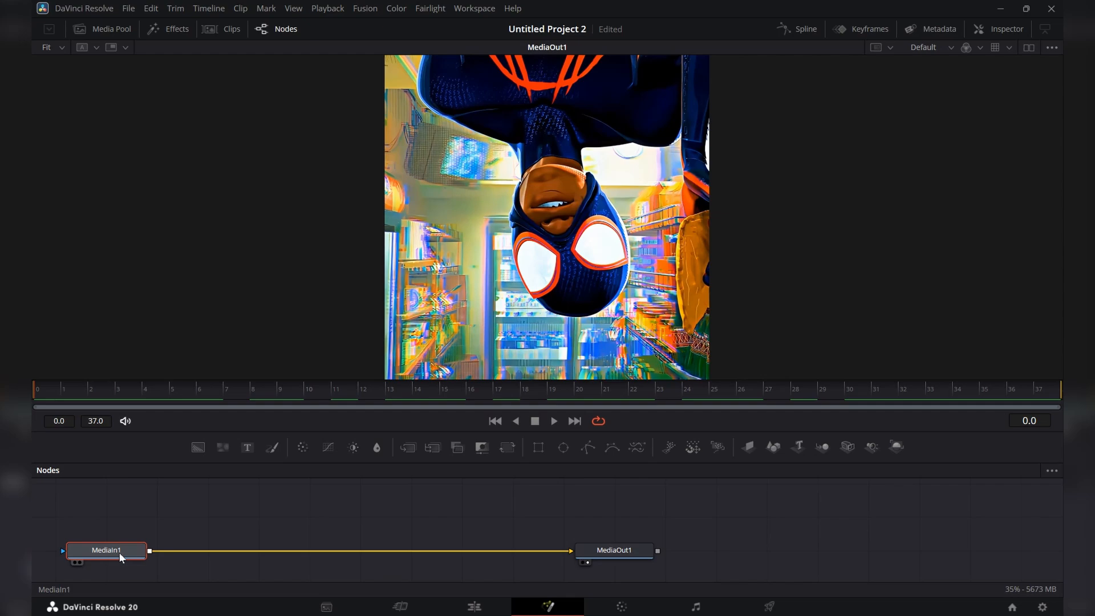
pyautogui.click(505, 449)
pyautogui.click(1006, 32)
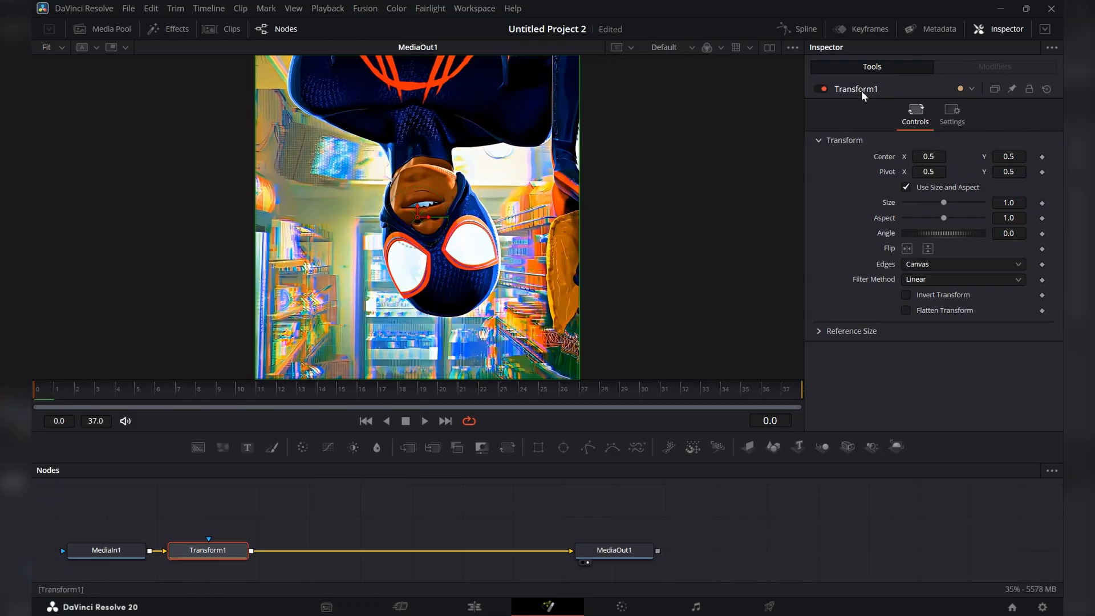
# Keyframe the Transform node's Size from 1.0 at frame 0 to 1.25 at frame 37 and preview the zoom.
pyautogui.moveTo(207, 401); pyautogui.dragTo(34, 401)
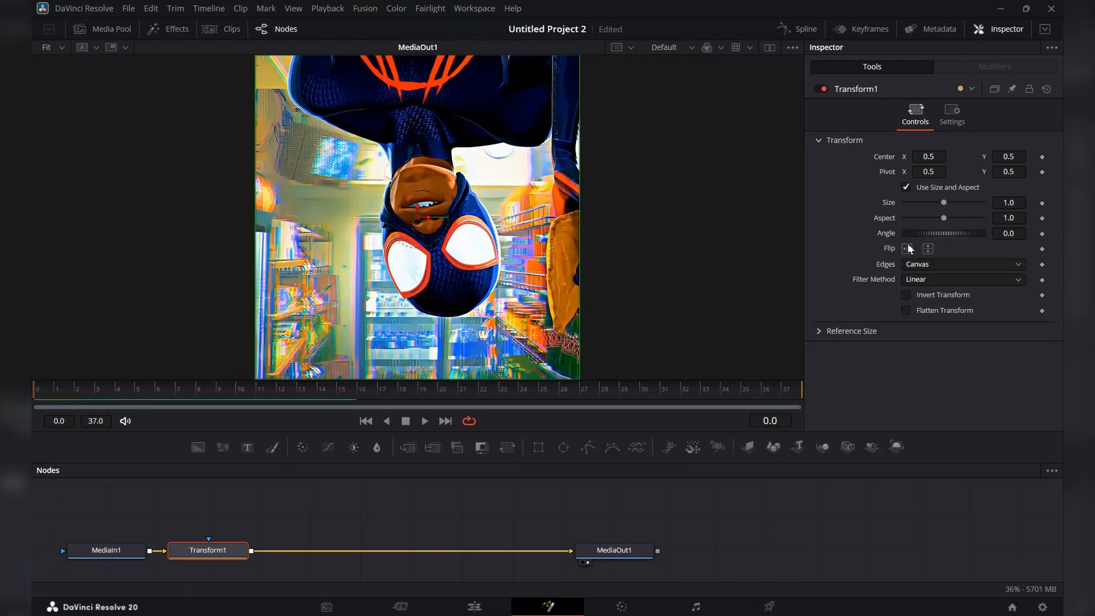
pyautogui.click(1042, 204)
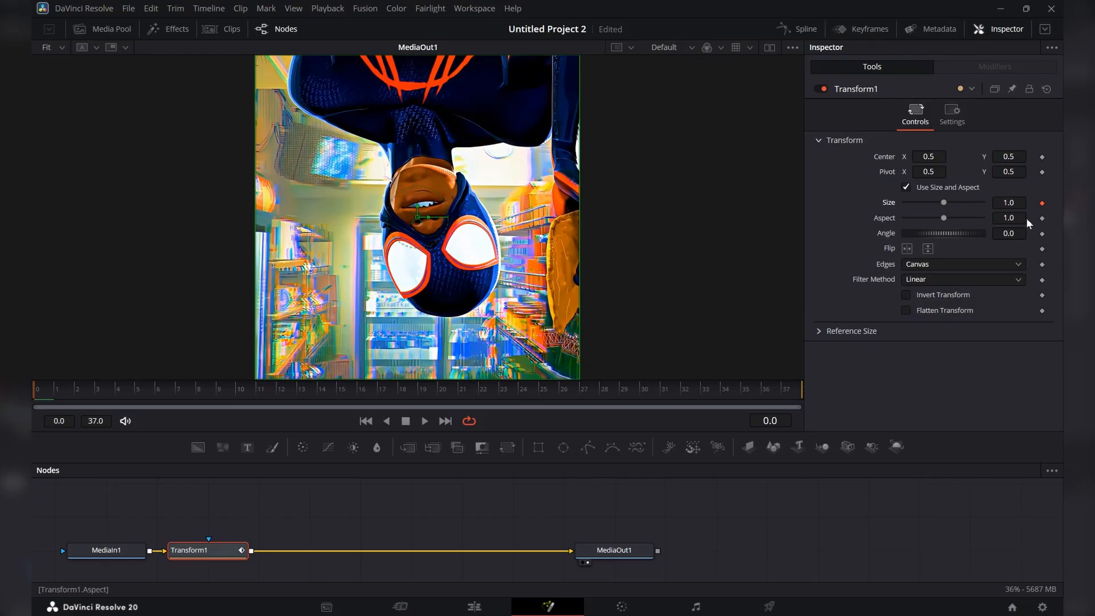
pyautogui.moveTo(343, 394); pyautogui.dragTo(789, 396)
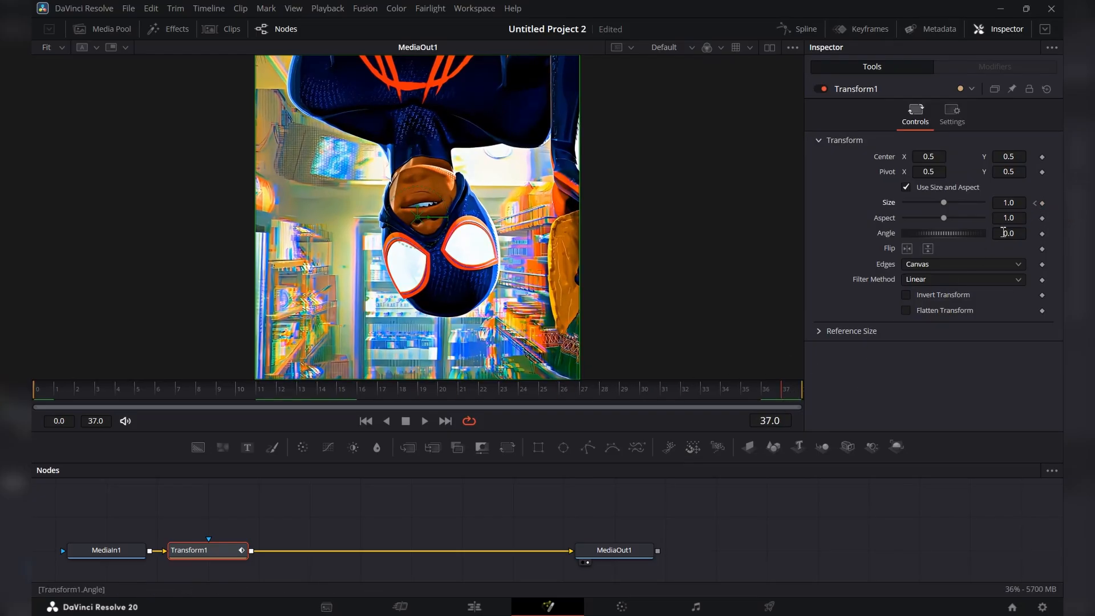
pyautogui.click(1041, 203)
pyautogui.click(998, 202)
pyautogui.write('1.25')
pyautogui.press('Tab')
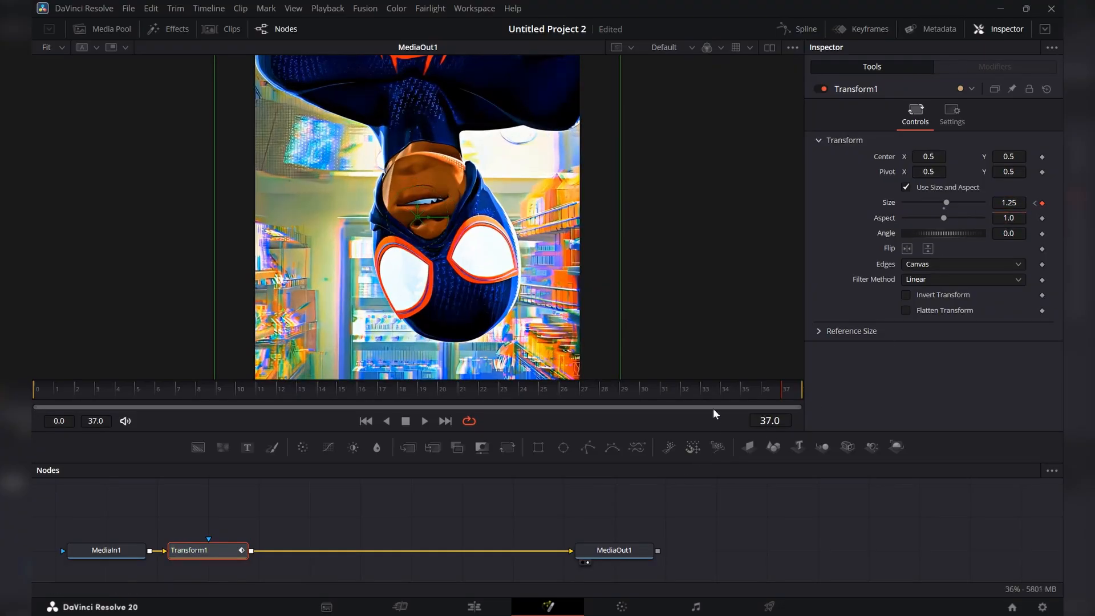
pyautogui.moveTo(712, 393); pyautogui.dragTo(32, 370)
pyautogui.press('space')
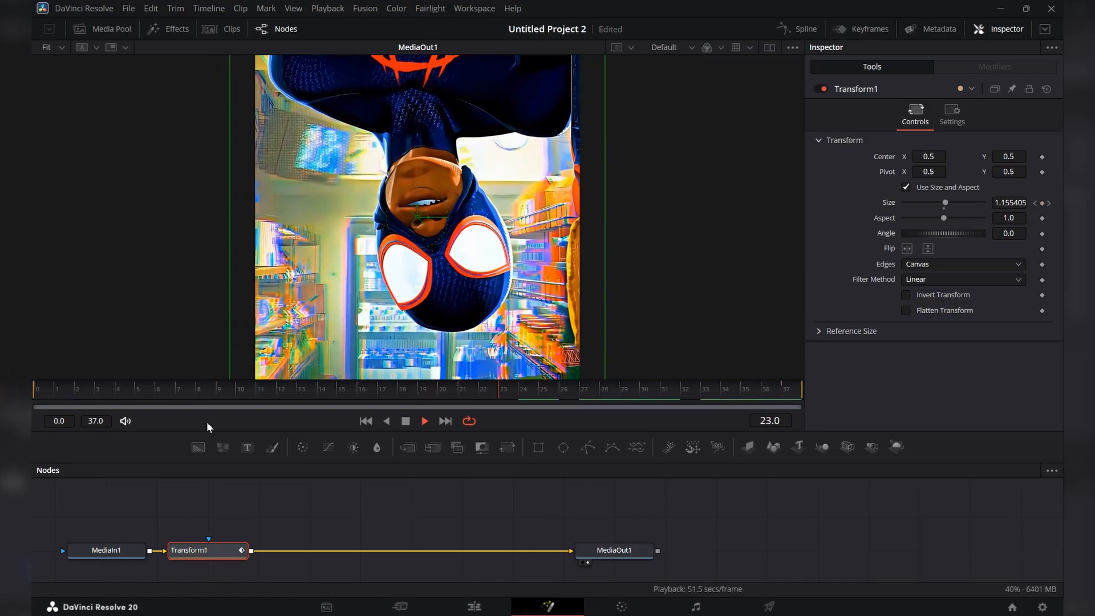
pyautogui.press('space')
pyautogui.press('space')
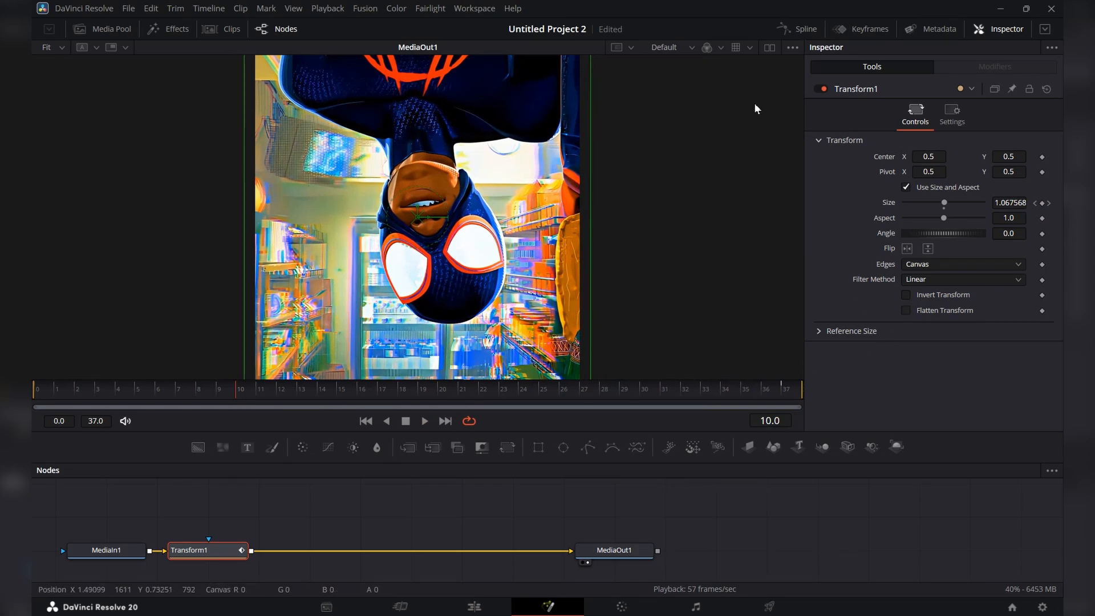
# Smooth the Transform's Size curve in the Spline editor and bend both handles so the zoom starts fast, slows midway and speeds up again.
pyautogui.click(798, 28)
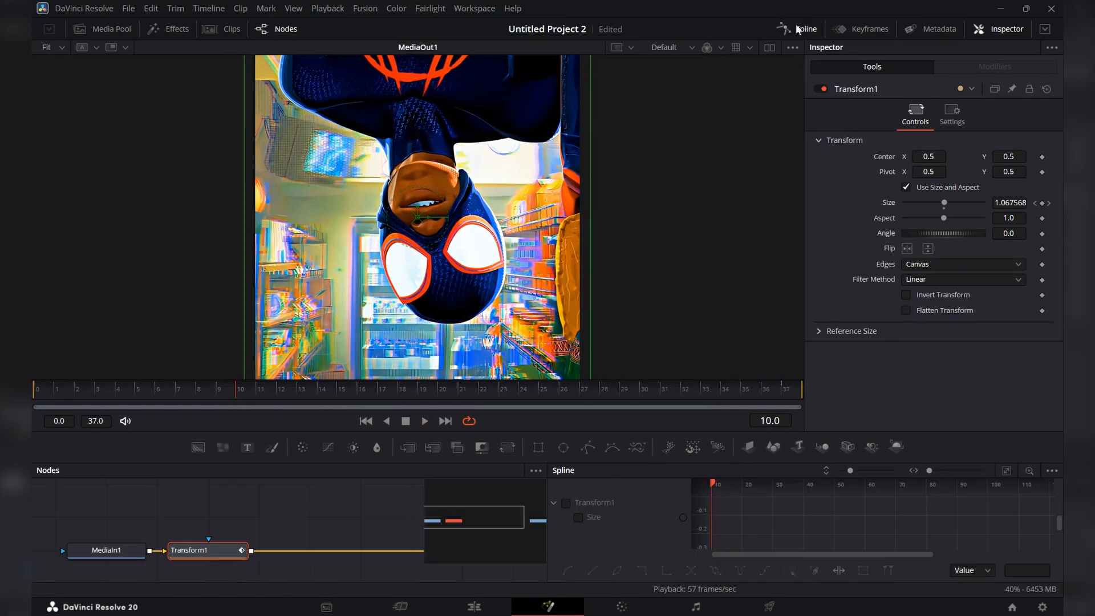
pyautogui.click(565, 503)
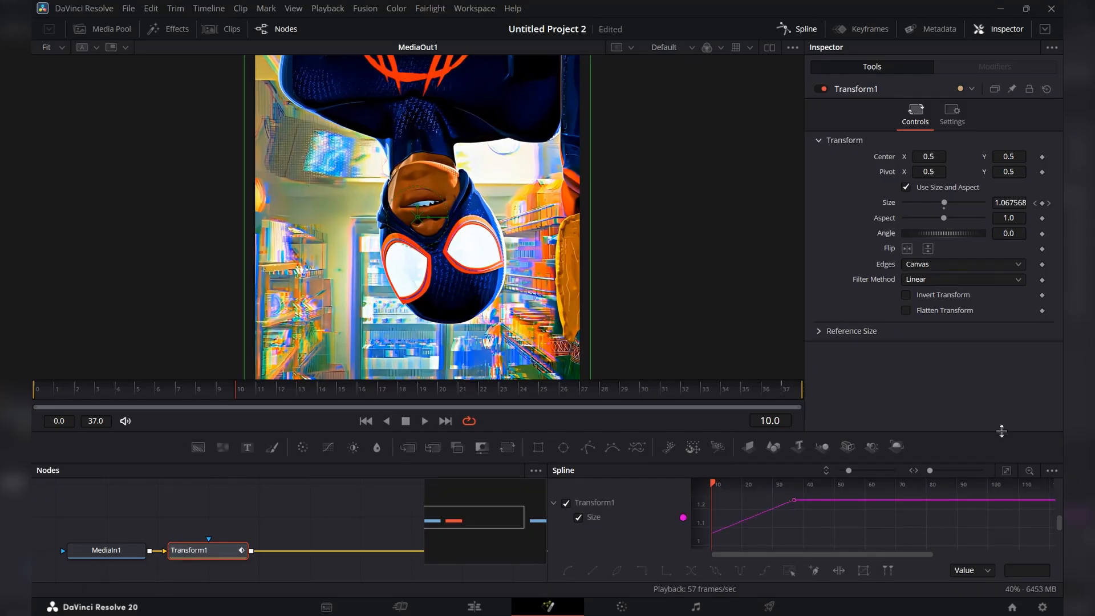
pyautogui.moveTo(1001, 431); pyautogui.dragTo(1004, 409)
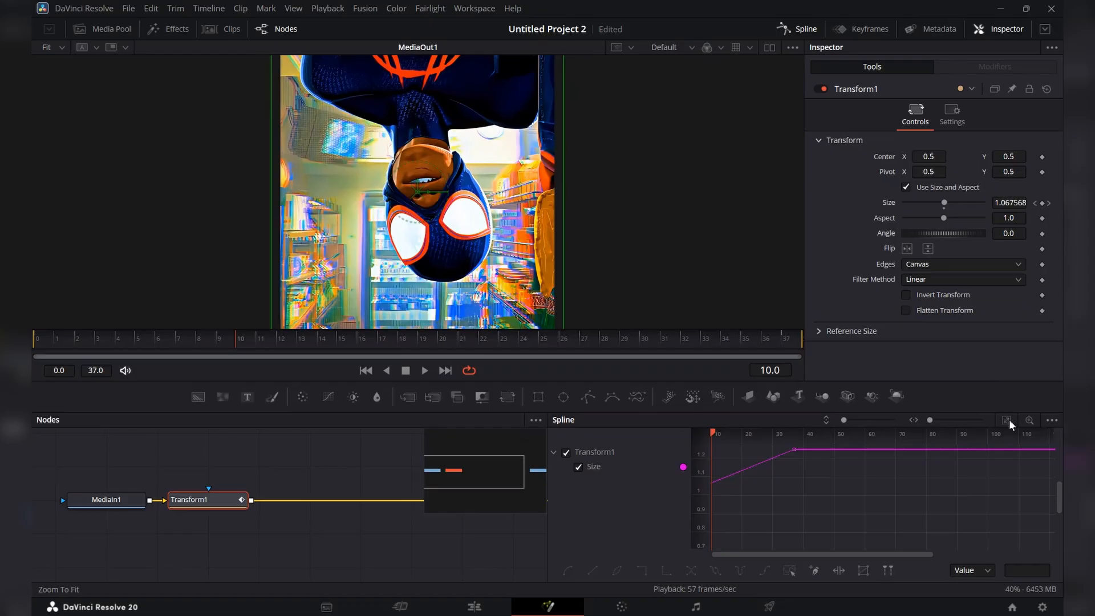
pyautogui.click(1007, 420)
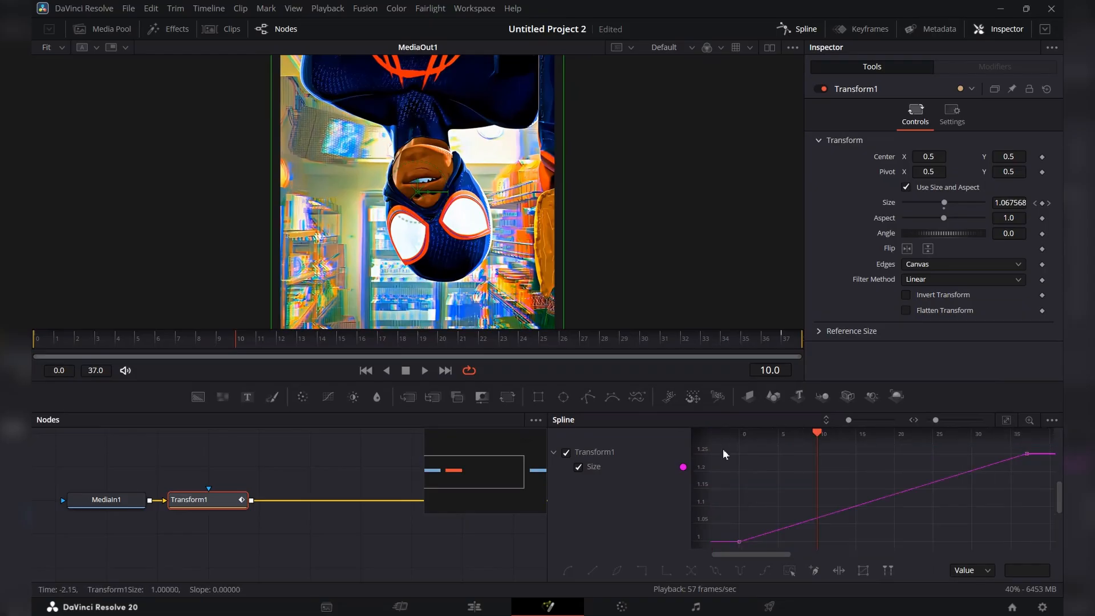
pyautogui.moveTo(723, 448); pyautogui.dragTo(1045, 570)
pyautogui.press('s')
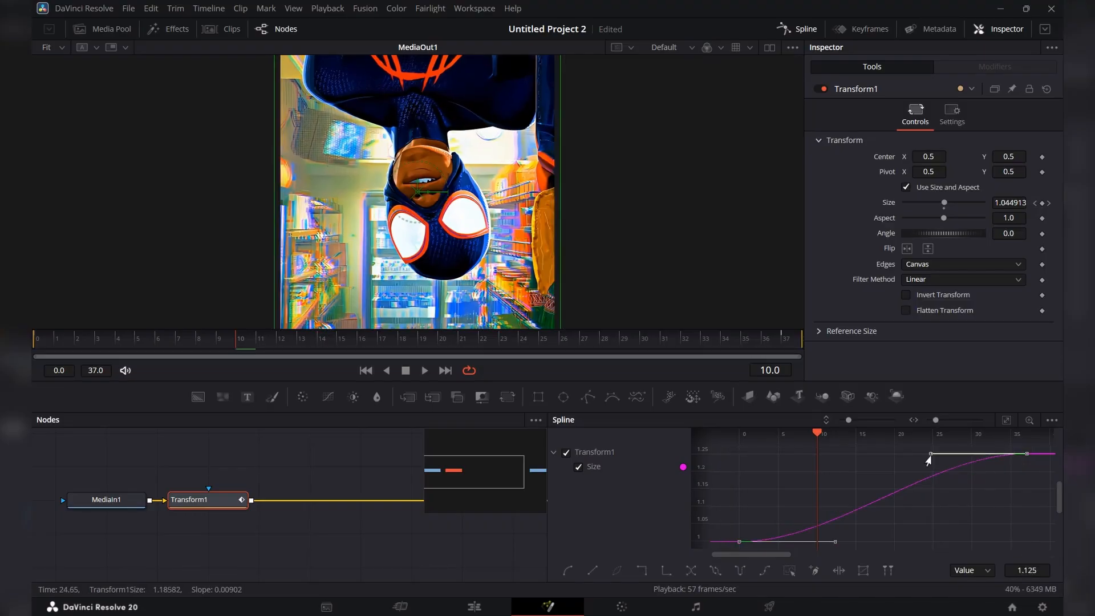
pyautogui.moveTo(928, 461); pyautogui.dragTo(944, 524)
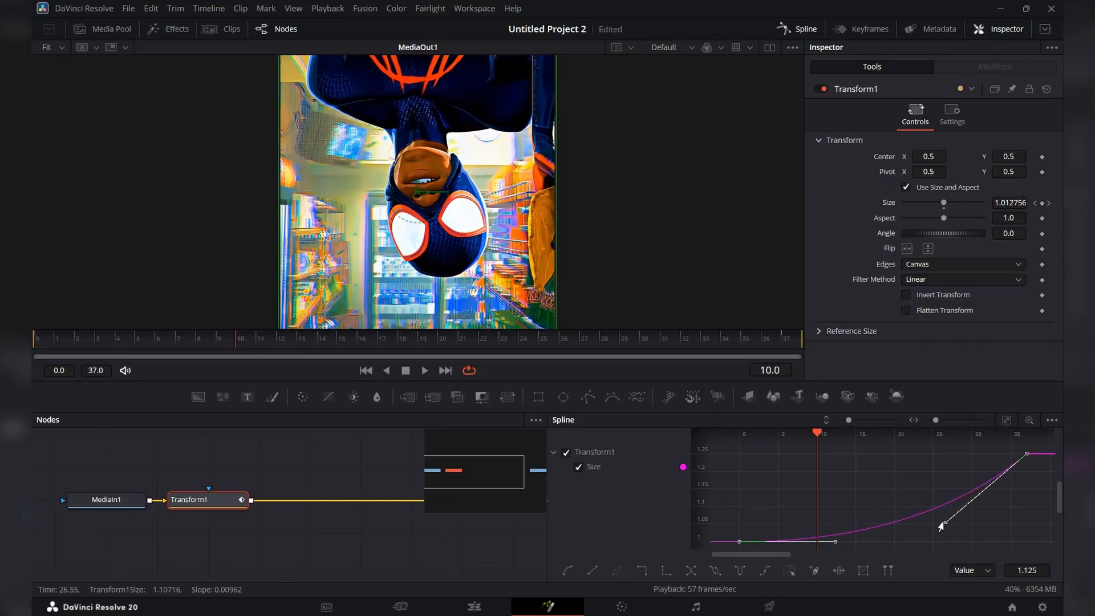
pyautogui.moveTo(833, 546); pyautogui.dragTo(857, 436)
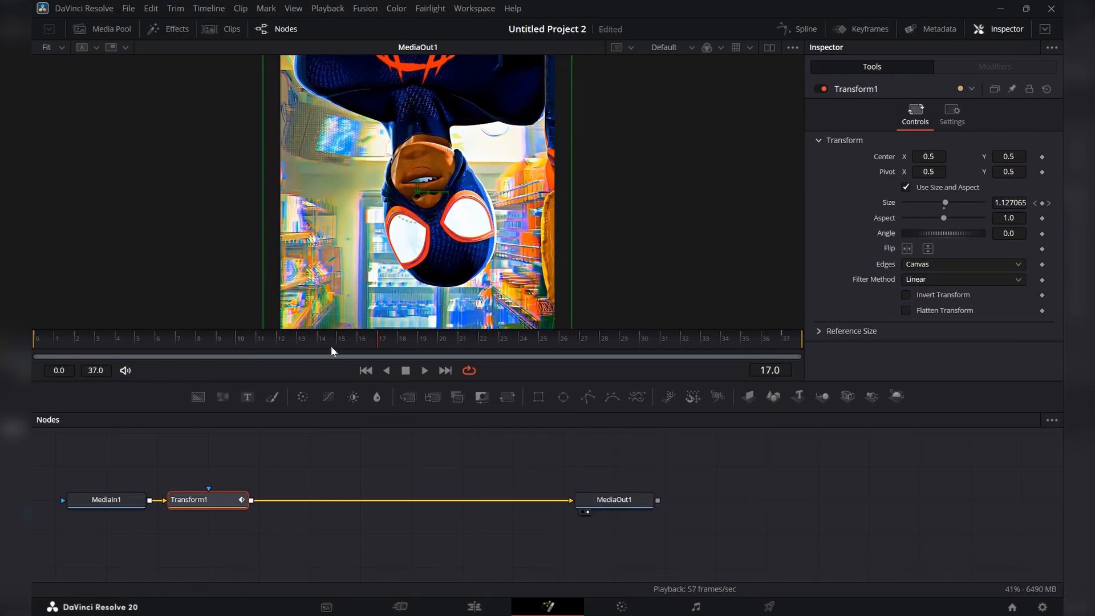
pyautogui.moveTo(331, 346); pyautogui.dragTo(32, 351)
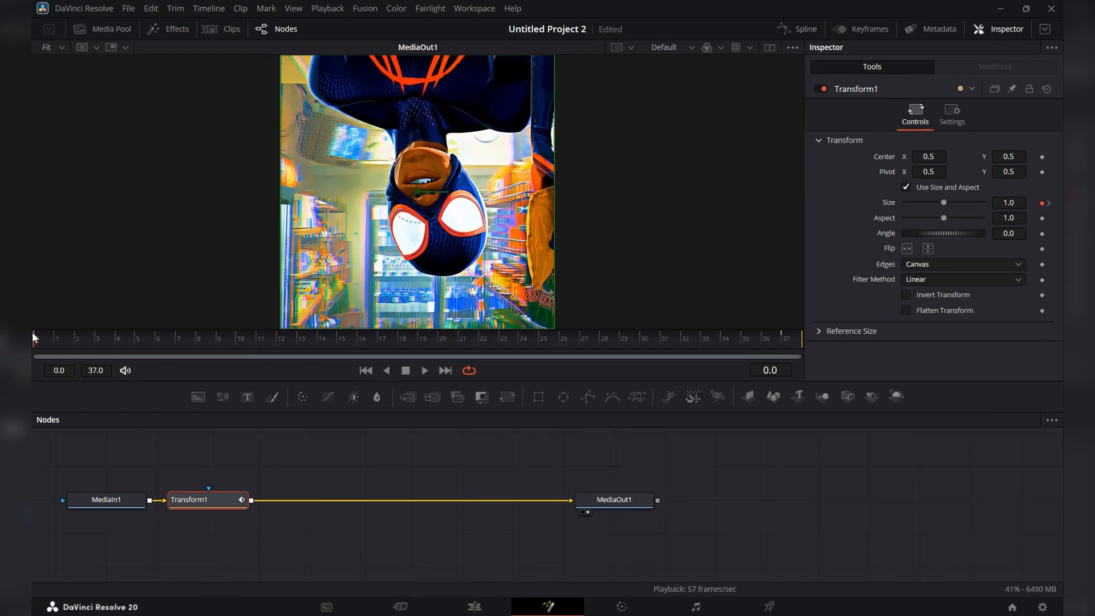
# Enable motion blur on the Transform node with Quality 10 and Shutter Angle 360, and return to the Edit page.
pyautogui.click(957, 121)
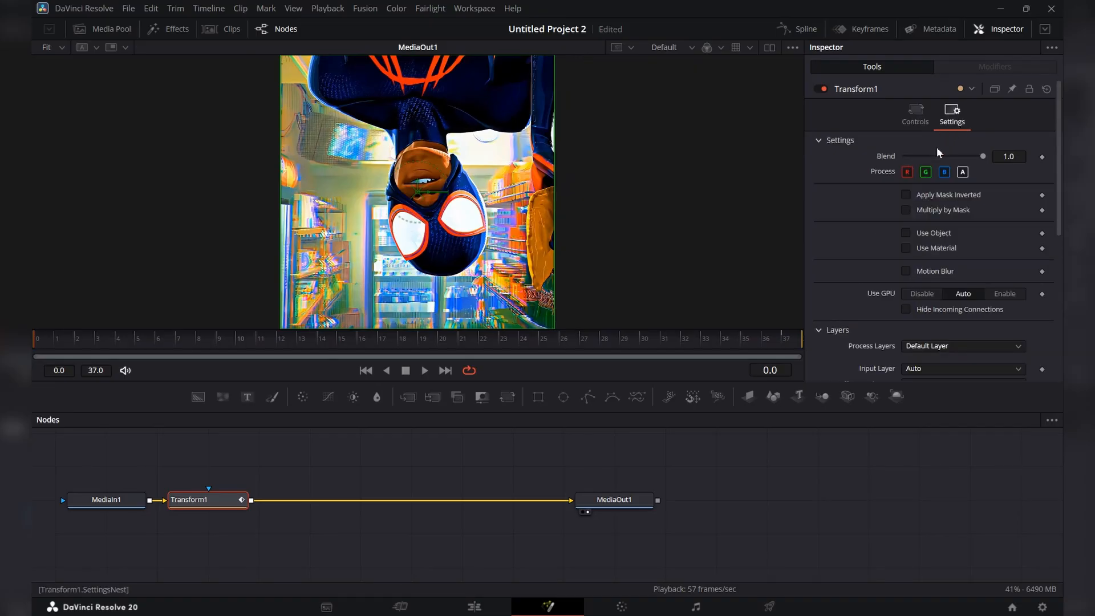
pyautogui.click(906, 271)
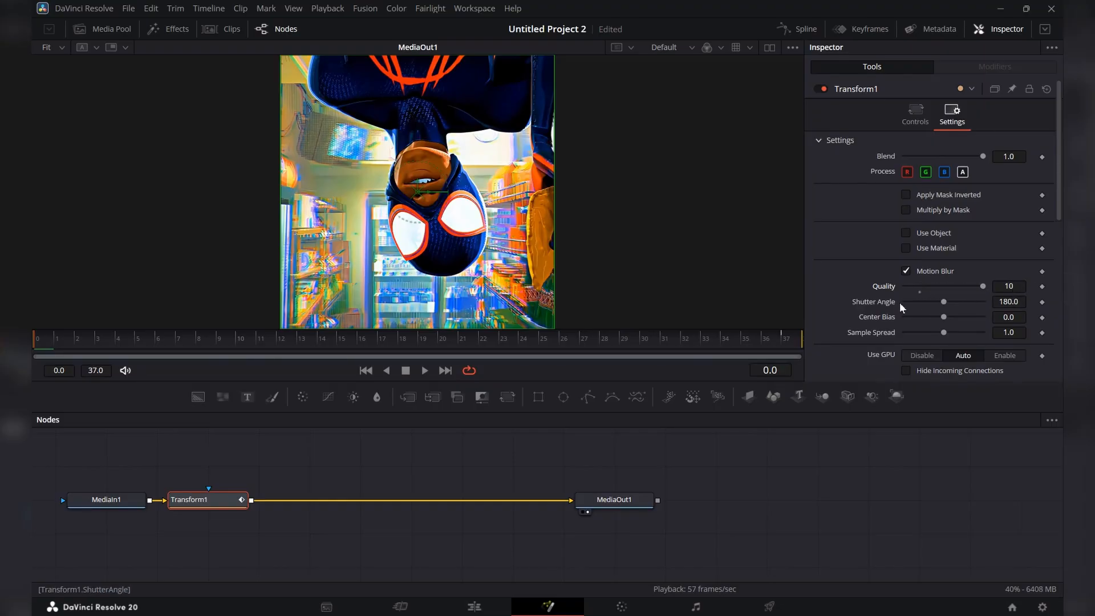
pyautogui.moveTo(944, 302); pyautogui.dragTo(1014, 299)
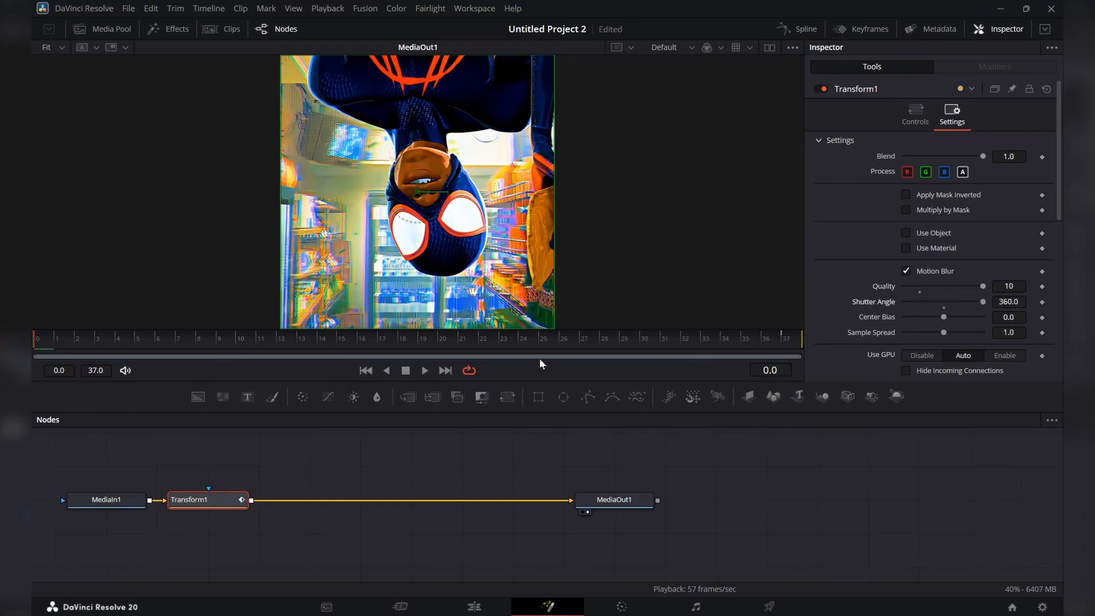
pyautogui.click(474, 603)
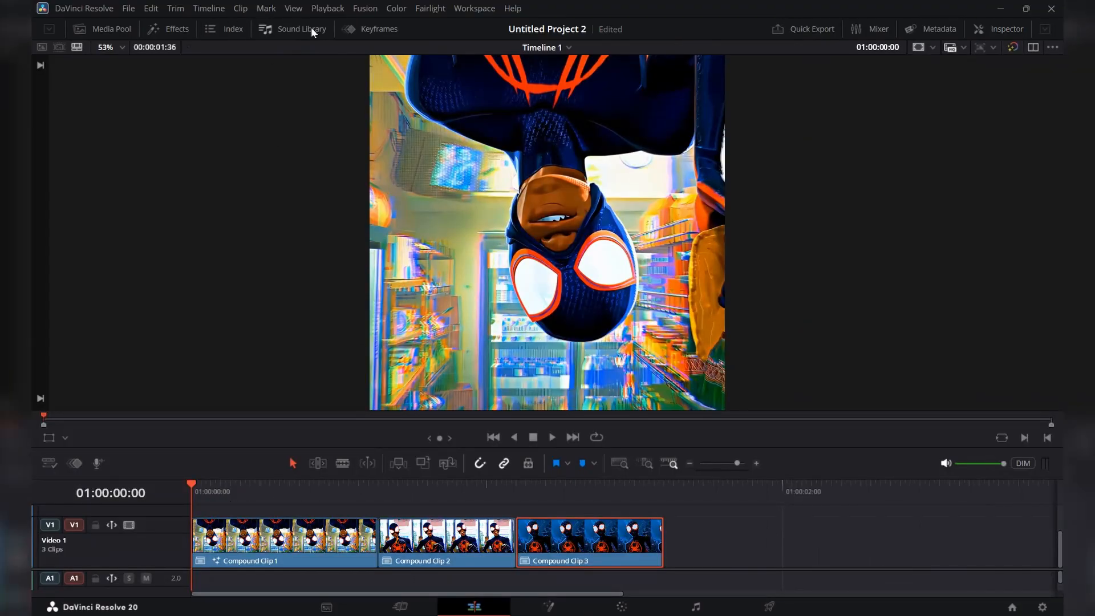
# Set the render cache to Smart and play the timeline so the first compound clip gets cached.
pyautogui.click(327, 12)
pyautogui.moveTo(360, 80)
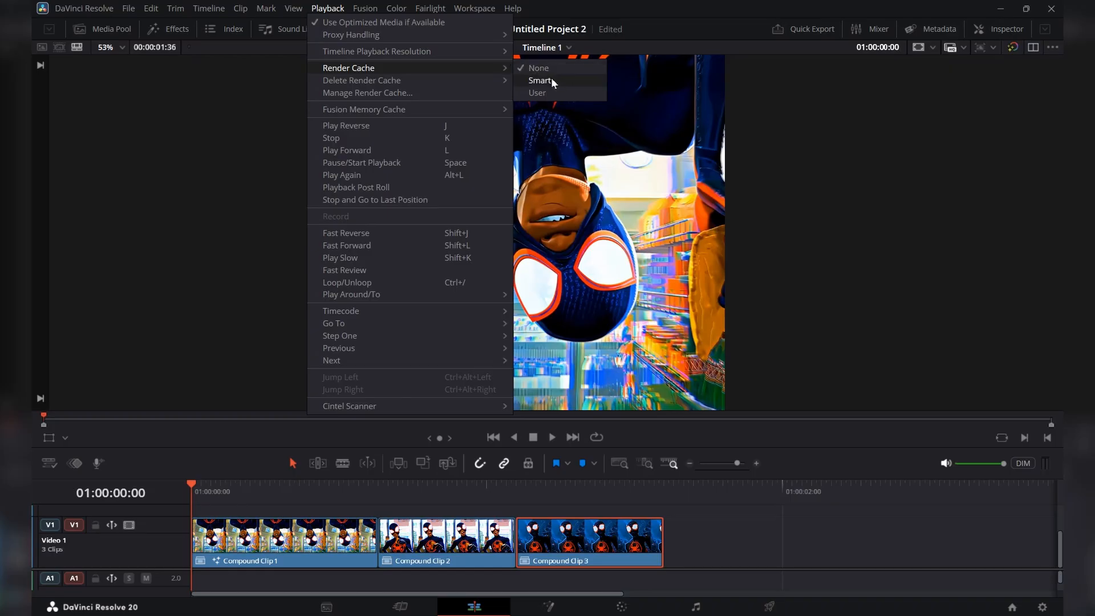
pyautogui.click(554, 81)
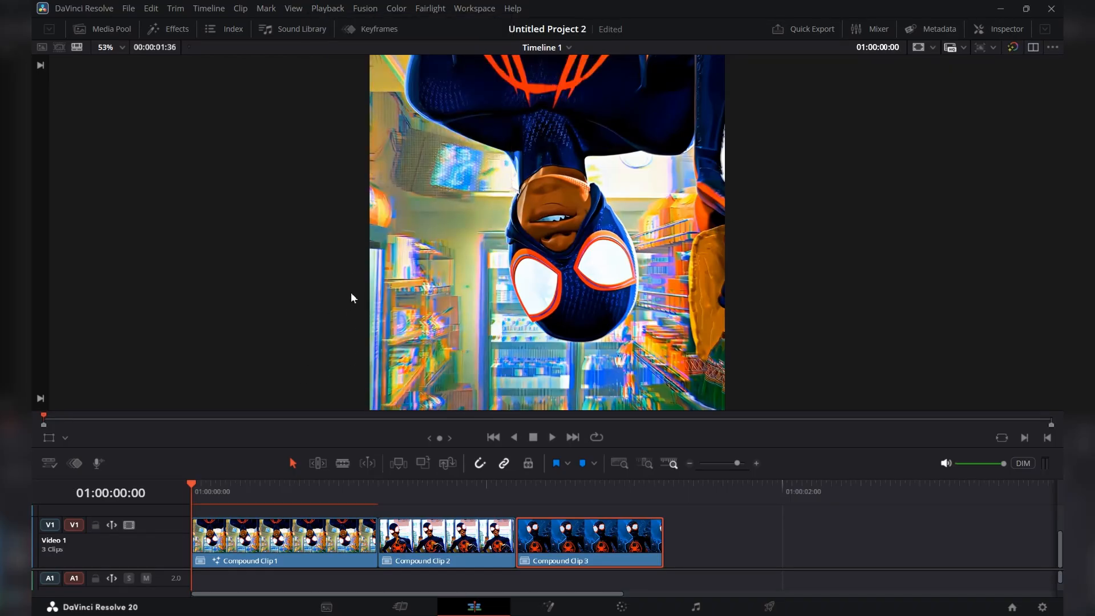
pyautogui.moveTo(194, 488); pyautogui.dragTo(215, 488)
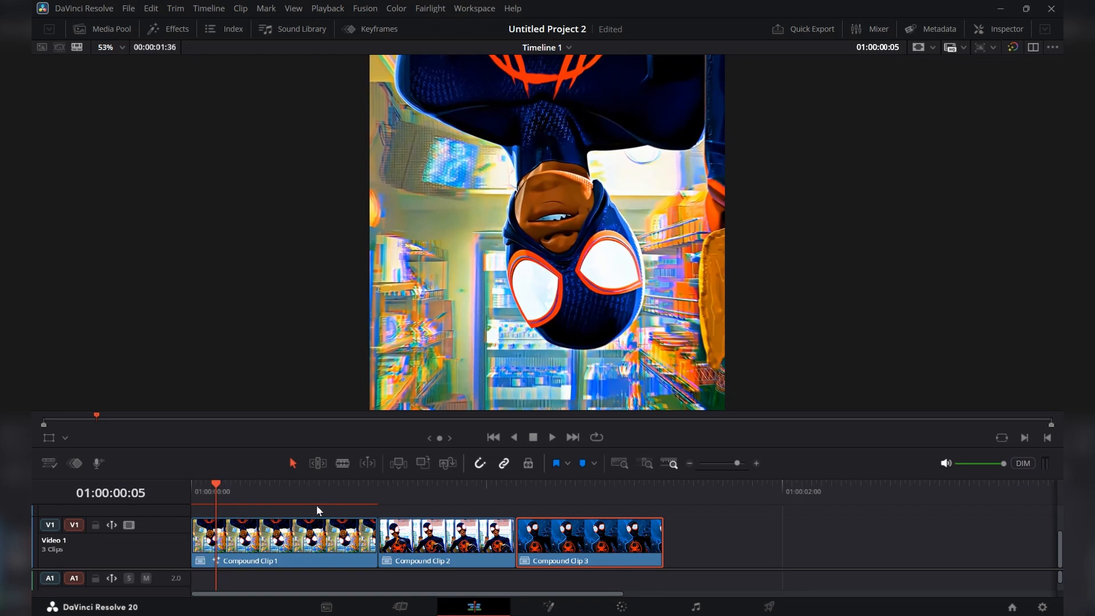
pyautogui.moveTo(220, 490); pyautogui.dragTo(181, 489)
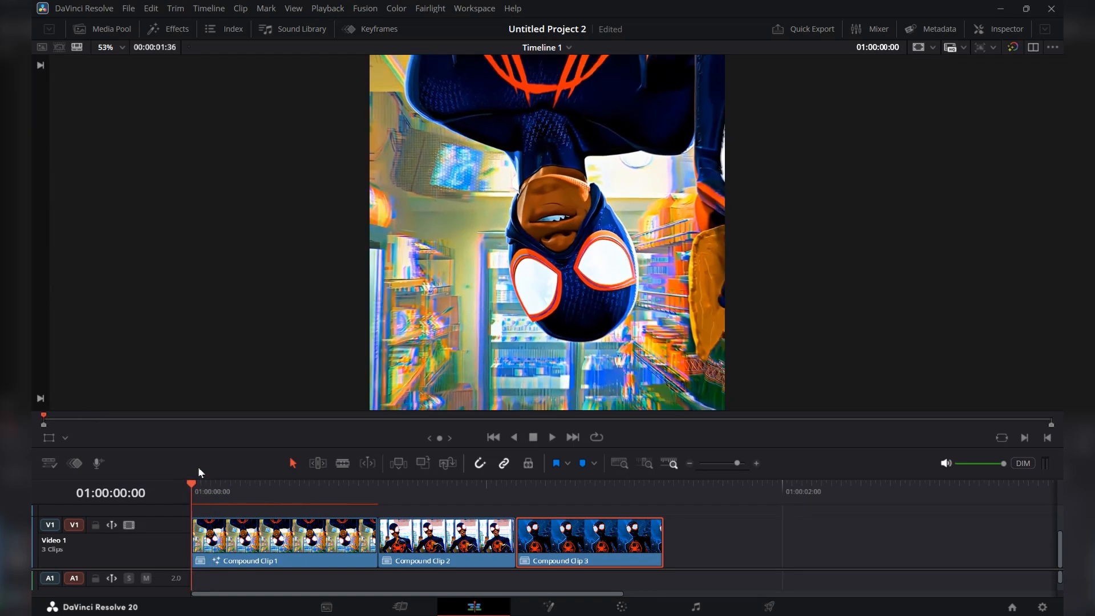
pyautogui.press('space')
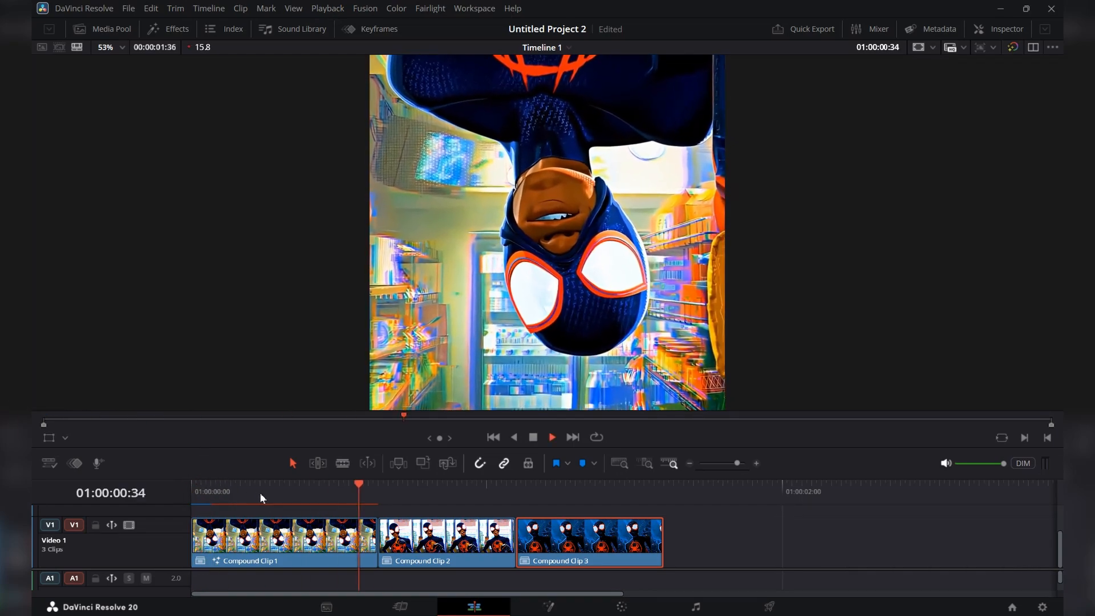
pyautogui.moveTo(593, 487); pyautogui.dragTo(135, 482)
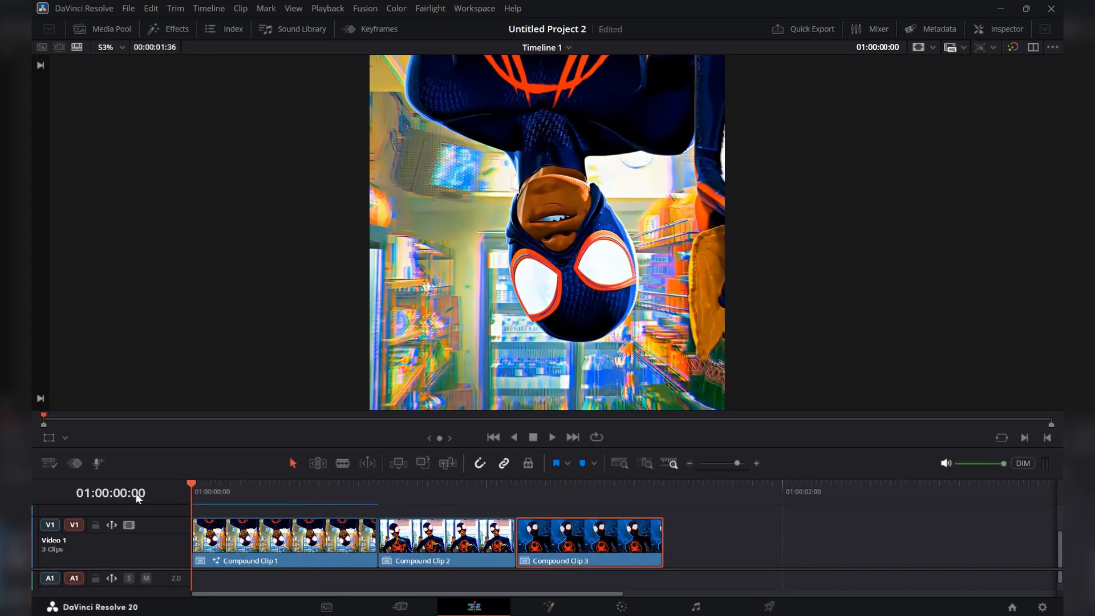
# Play the cached first compound clip from the start twice to review its zoom.
pyautogui.press('space')
pyautogui.press('space')
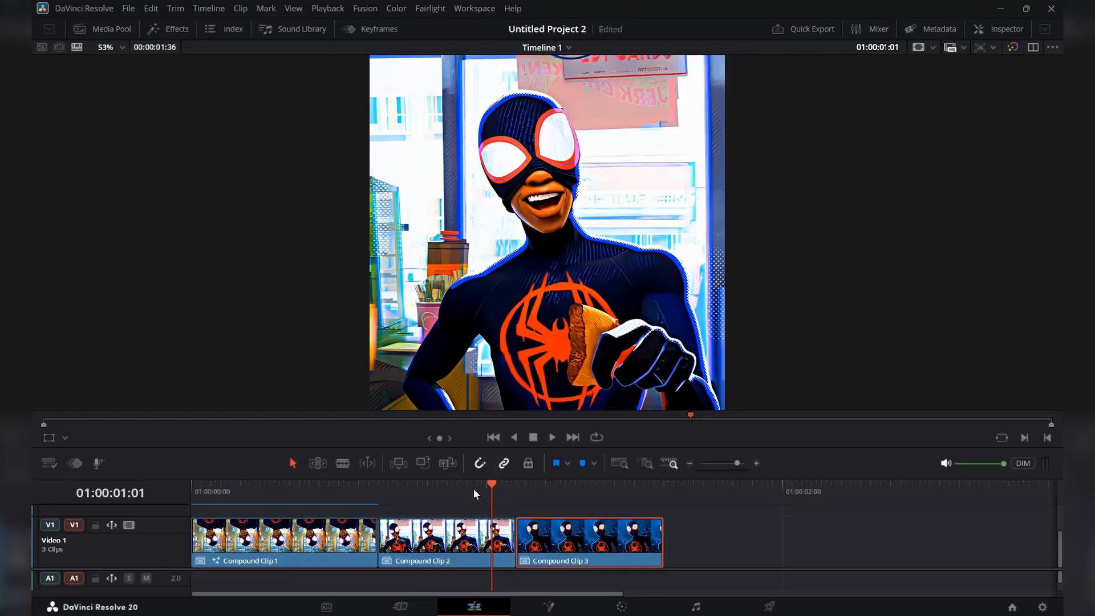
pyautogui.moveTo(471, 490); pyautogui.dragTo(104, 510)
pyautogui.press('space')
pyautogui.press('space')
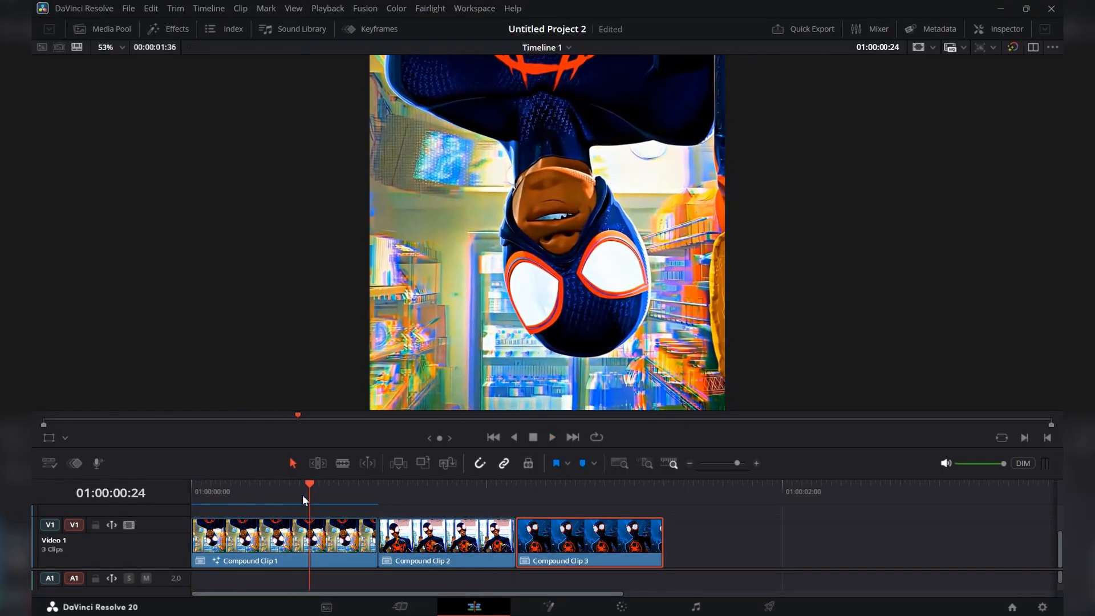
# Open the second compound clip on the Fusion page and add a Transform node after MediaIn1.
pyautogui.moveTo(302, 494); pyautogui.dragTo(450, 510)
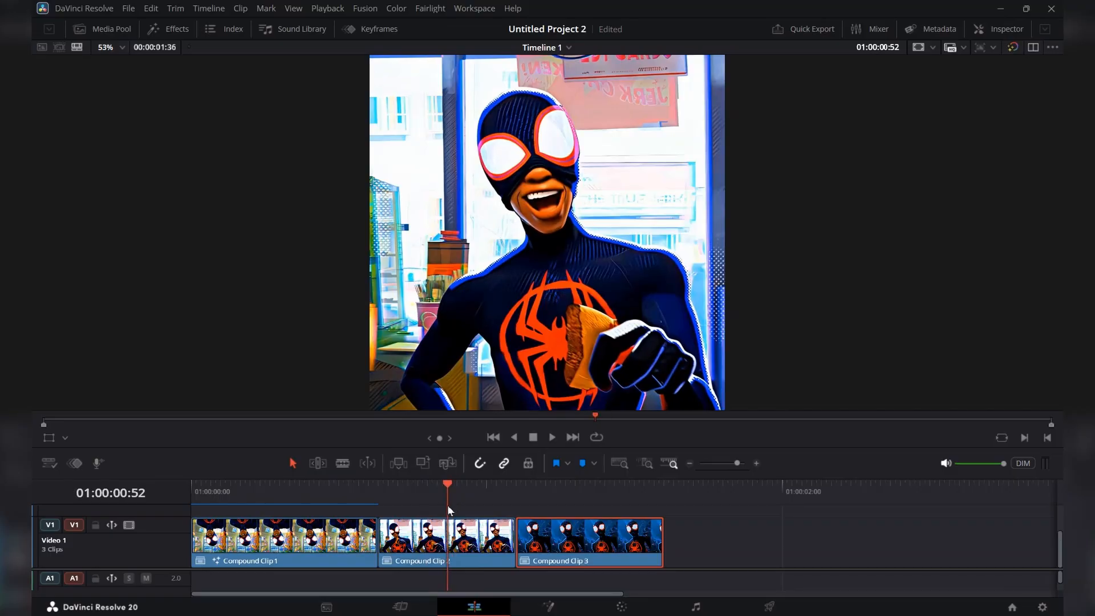
pyautogui.click(556, 609)
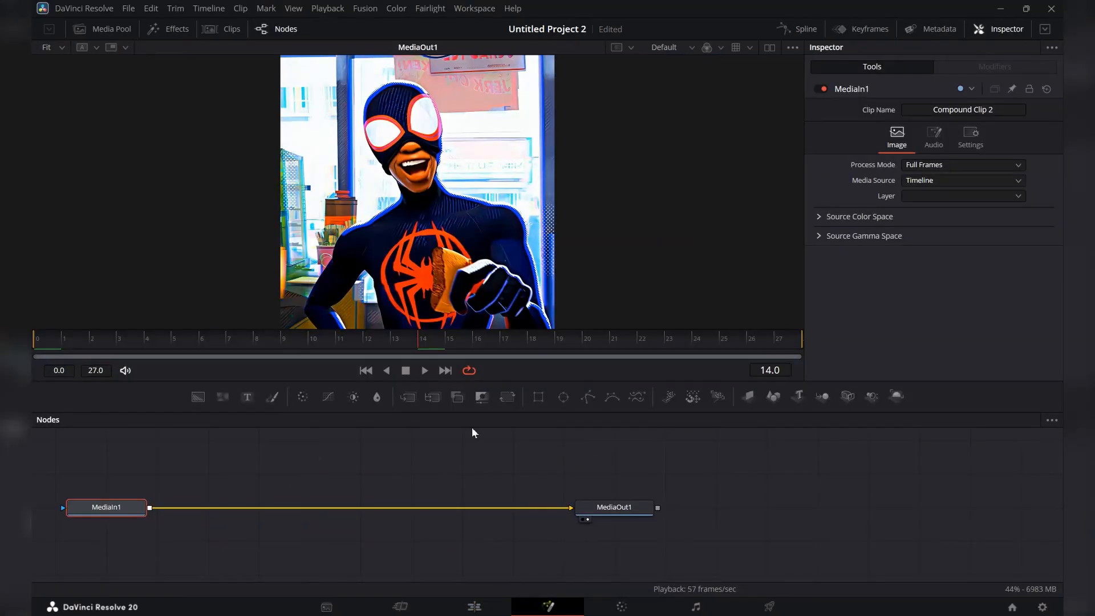
pyautogui.click(508, 399)
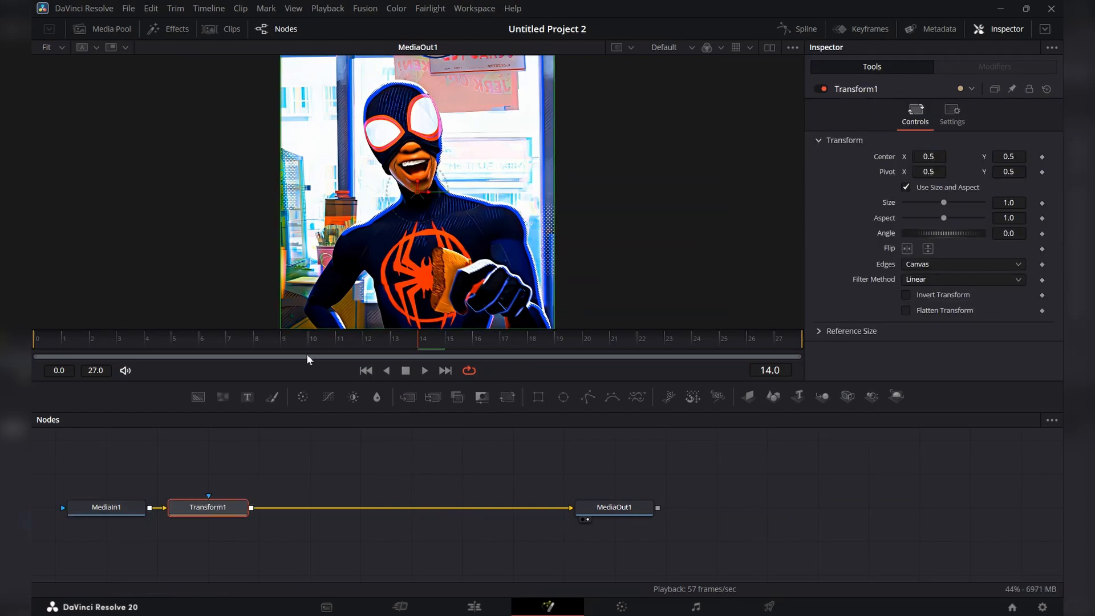
# Keyframe the second clip's Transform Size from 1.25 at frame 0 to 1.0 at frame 27 and check frames in between.
pyautogui.moveTo(306, 341); pyautogui.dragTo(32, 340)
pyautogui.click(1042, 203)
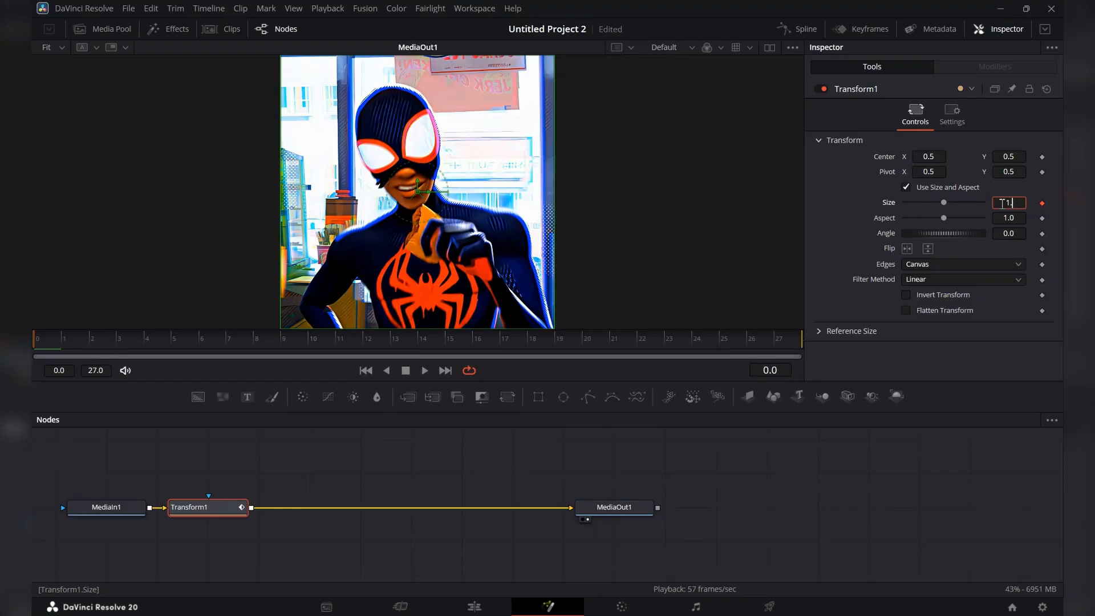
pyautogui.press('Tab')
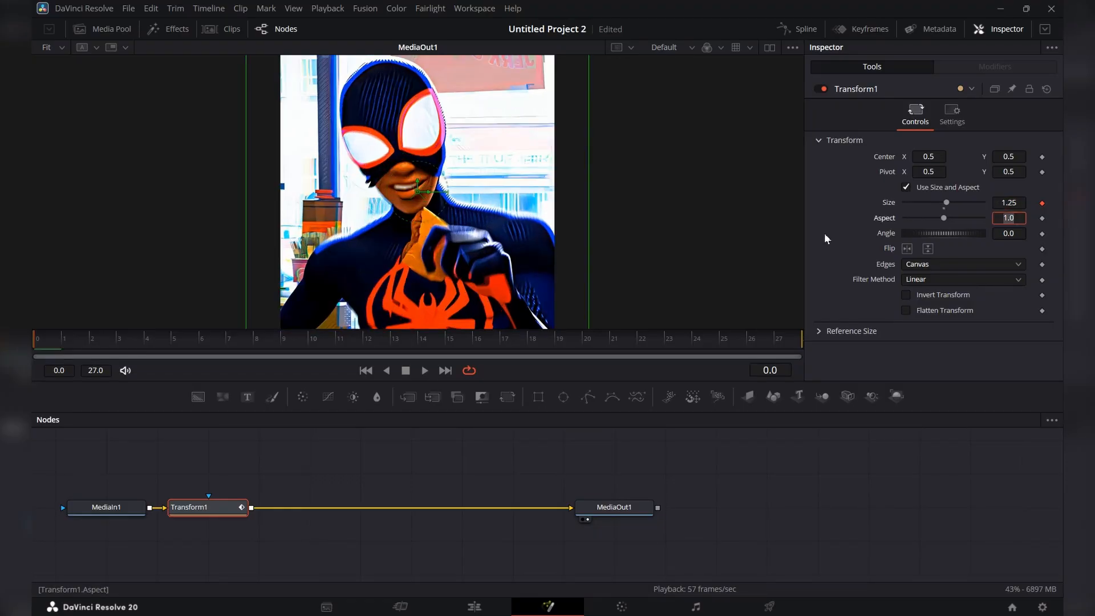
pyautogui.moveTo(773, 341); pyautogui.dragTo(795, 343)
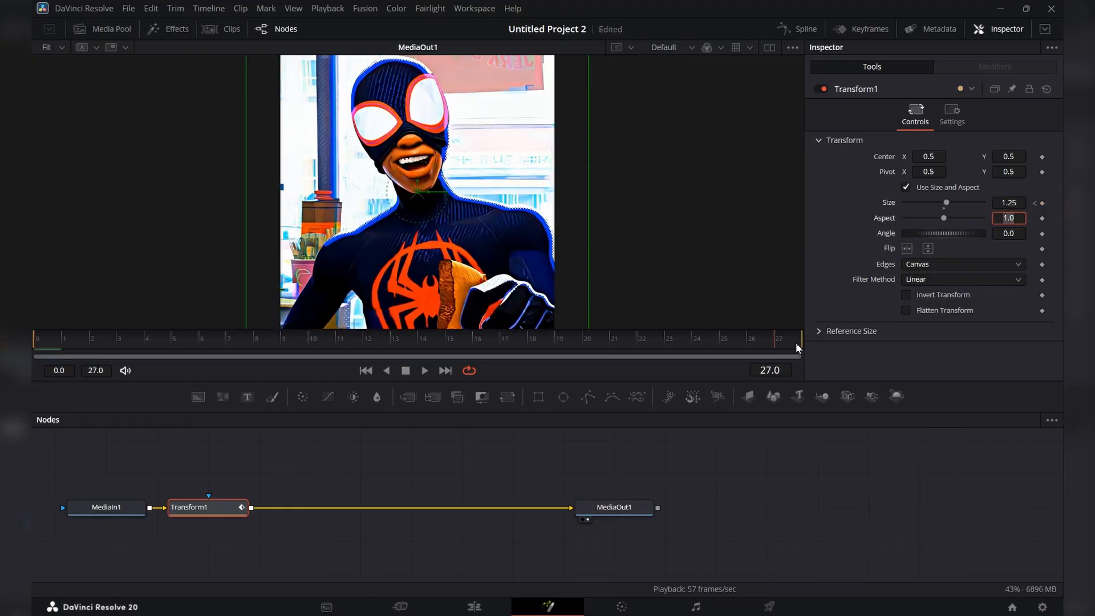
pyautogui.click(1017, 203)
pyautogui.press('Tab')
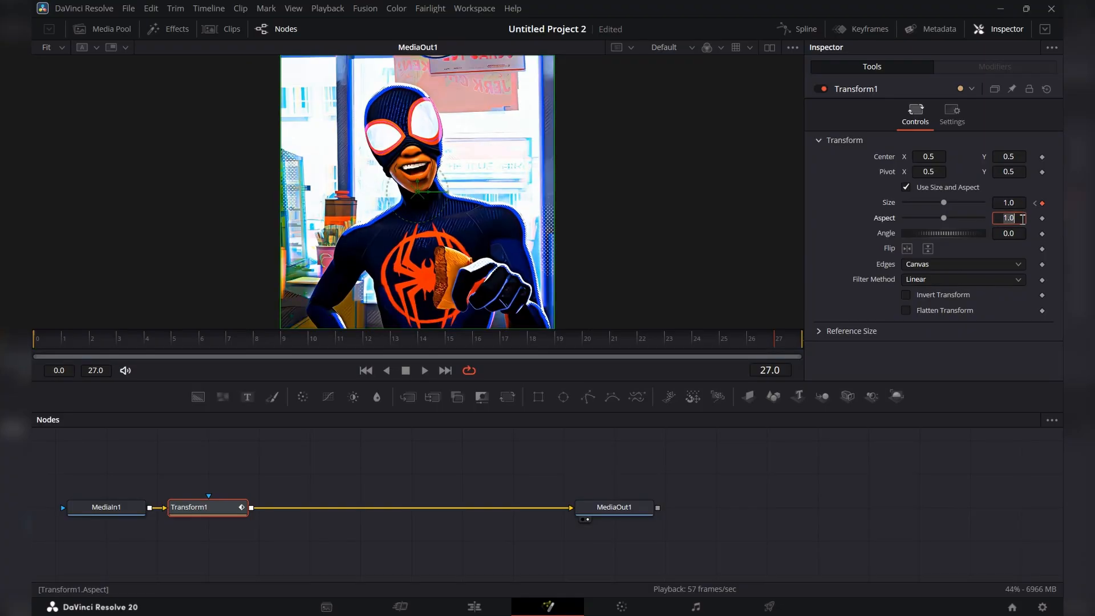
pyautogui.click(427, 337)
pyautogui.click(405, 336)
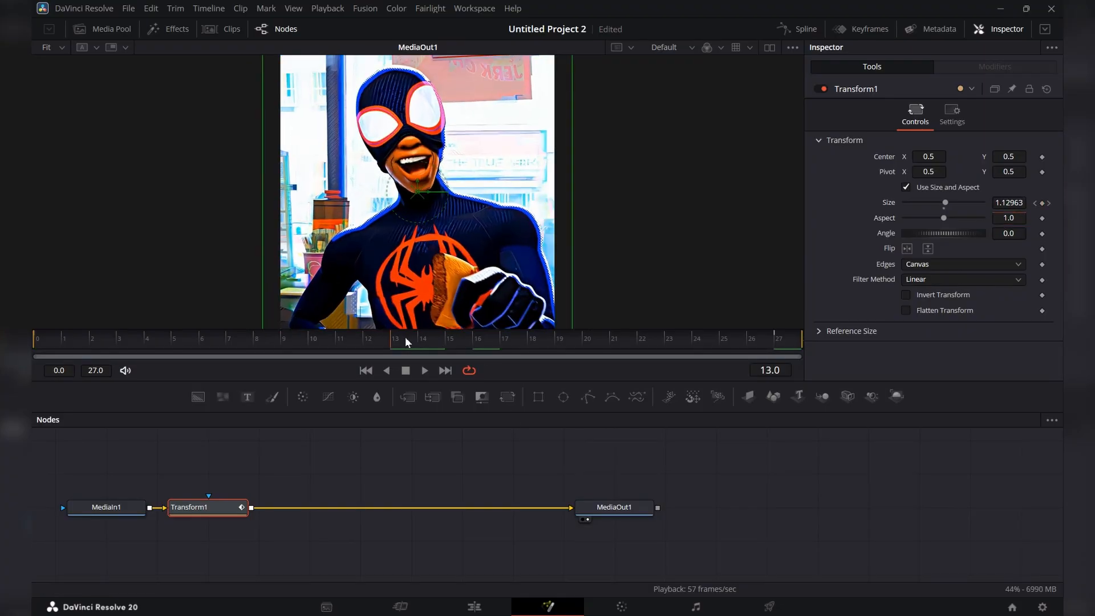
# Smooth the second clip's Size curve in the Spline editor, bending the first handle down and the last handle up for a fast-slow-fast zoom-out.
pyautogui.click(786, 28)
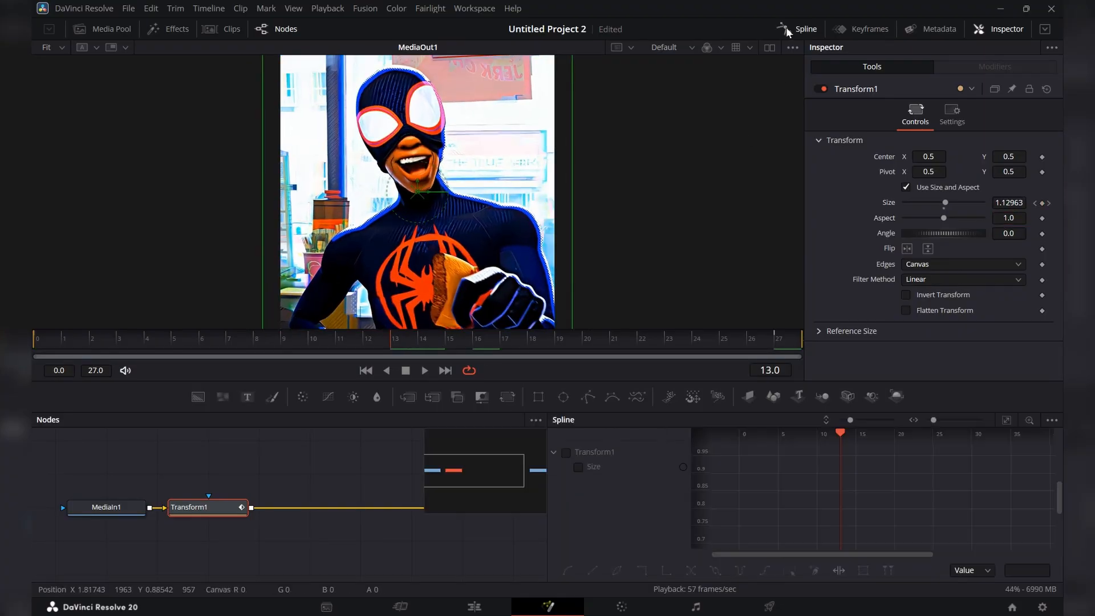
pyautogui.click(566, 452)
pyautogui.click(1006, 420)
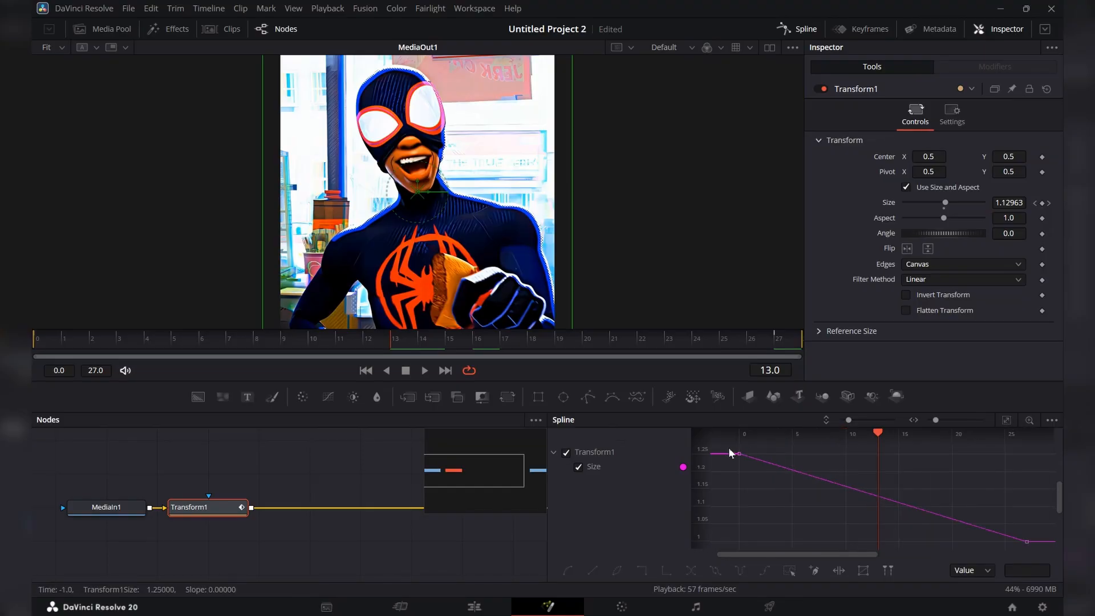
pyautogui.moveTo(728, 448); pyautogui.dragTo(1053, 571)
pyautogui.press('s')
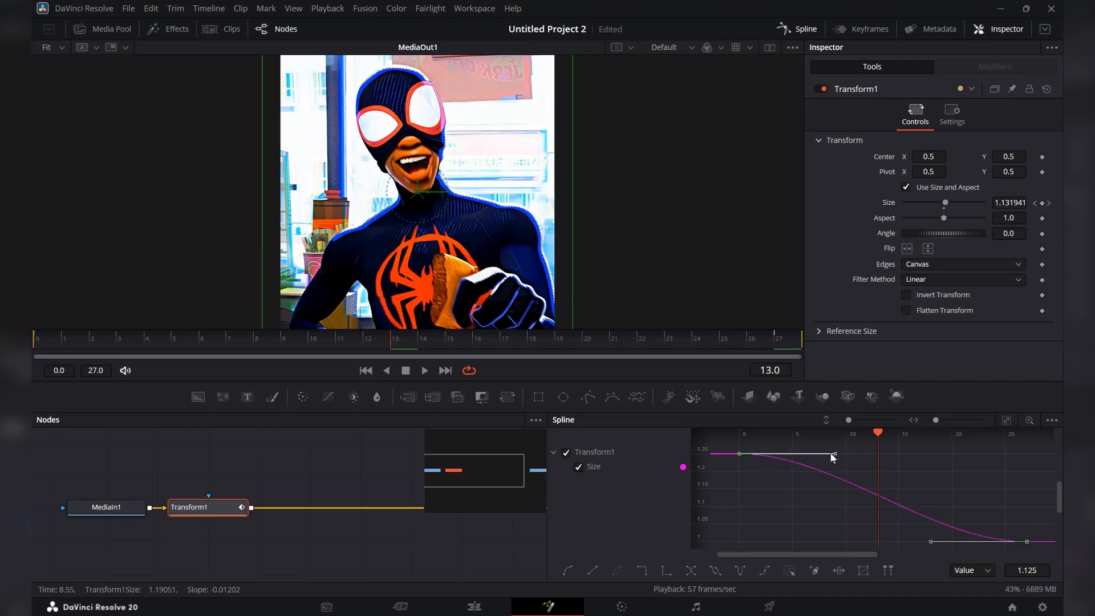
pyautogui.moveTo(833, 458); pyautogui.dragTo(797, 523)
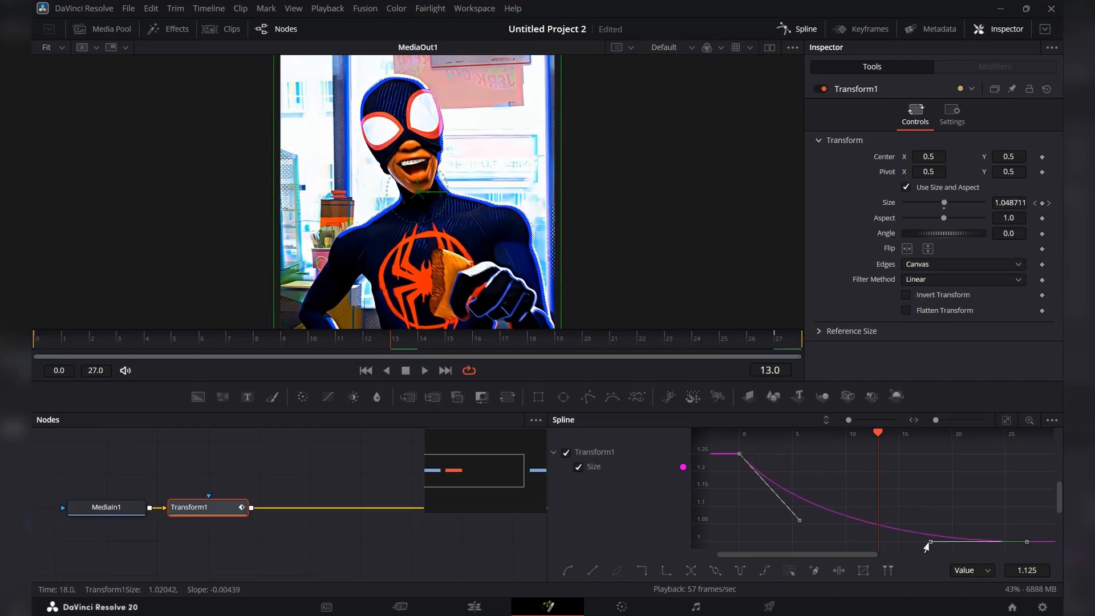
pyautogui.moveTo(926, 546); pyautogui.dragTo(949, 488)
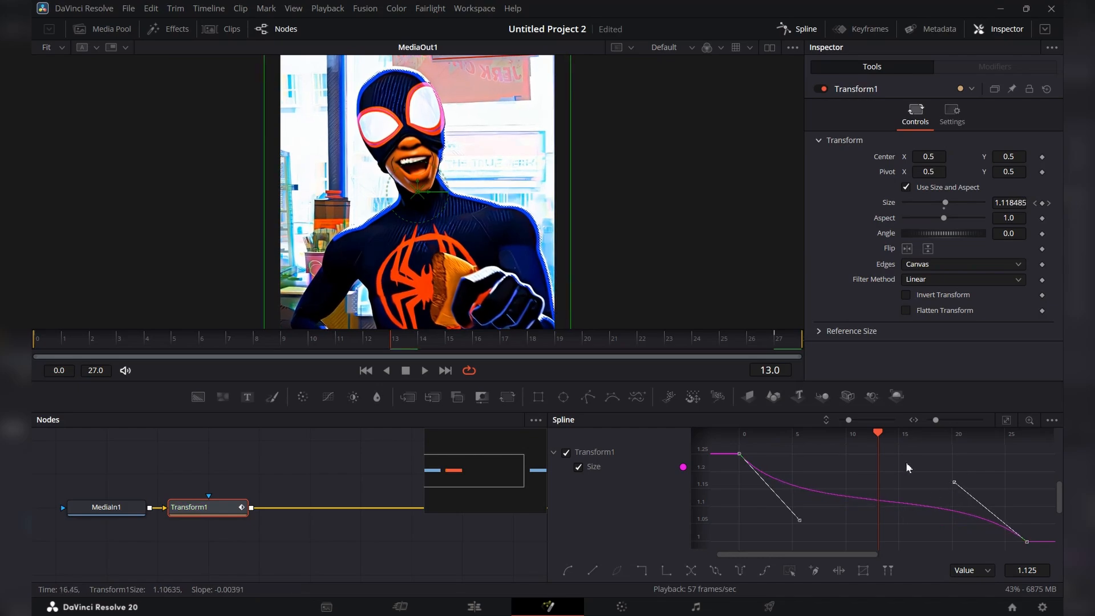
# Enable motion blur on the second clip's Transform with Quality 10 and Shutter Angle 360, and return to the Edit page.
pyautogui.click(805, 29)
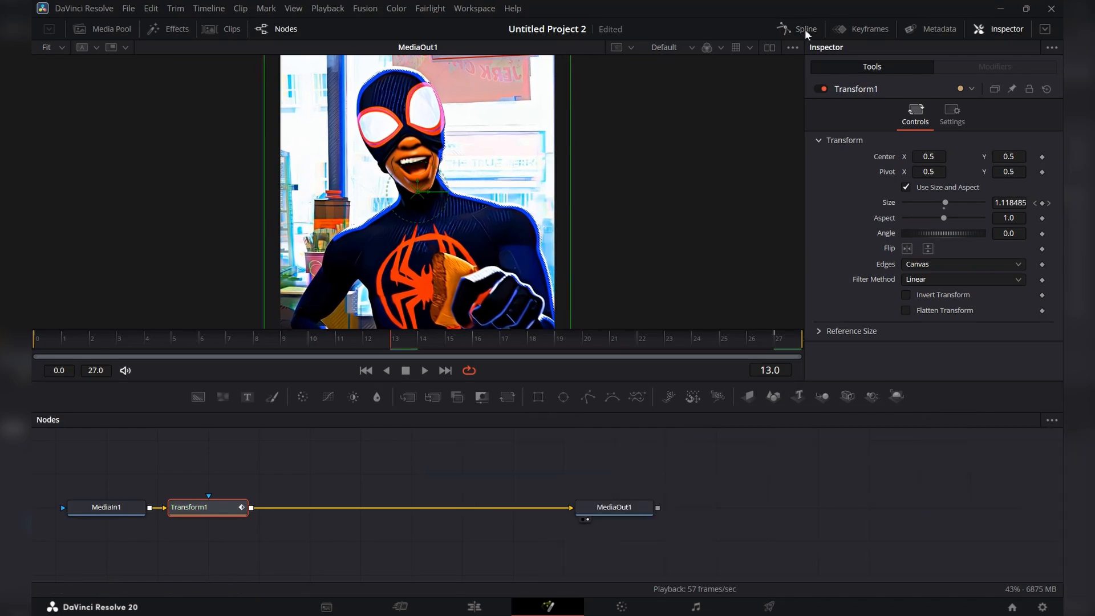
pyautogui.click(958, 115)
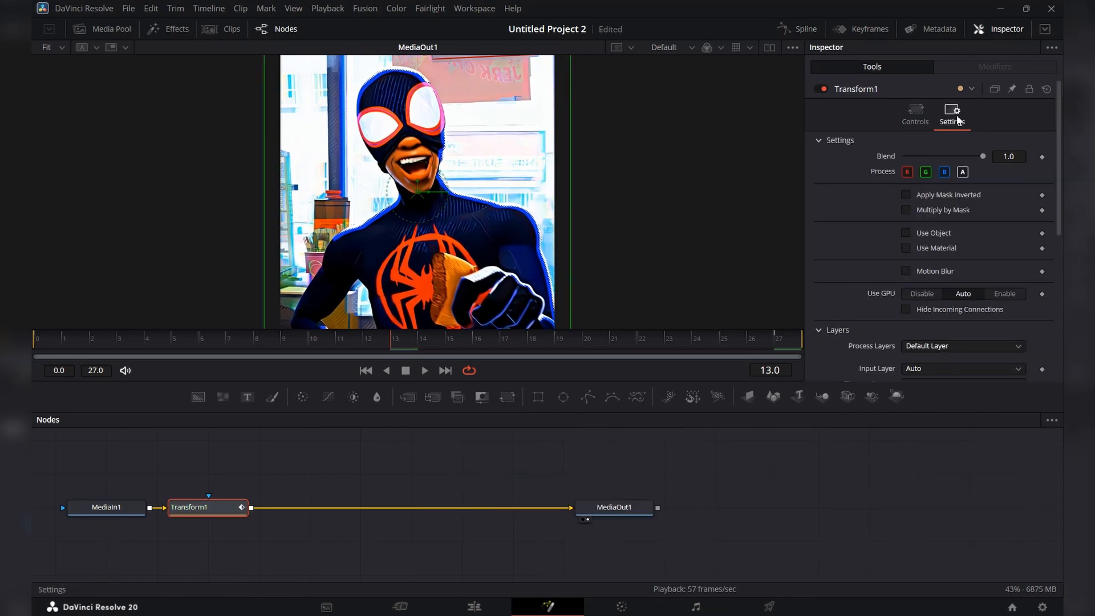
pyautogui.click(906, 272)
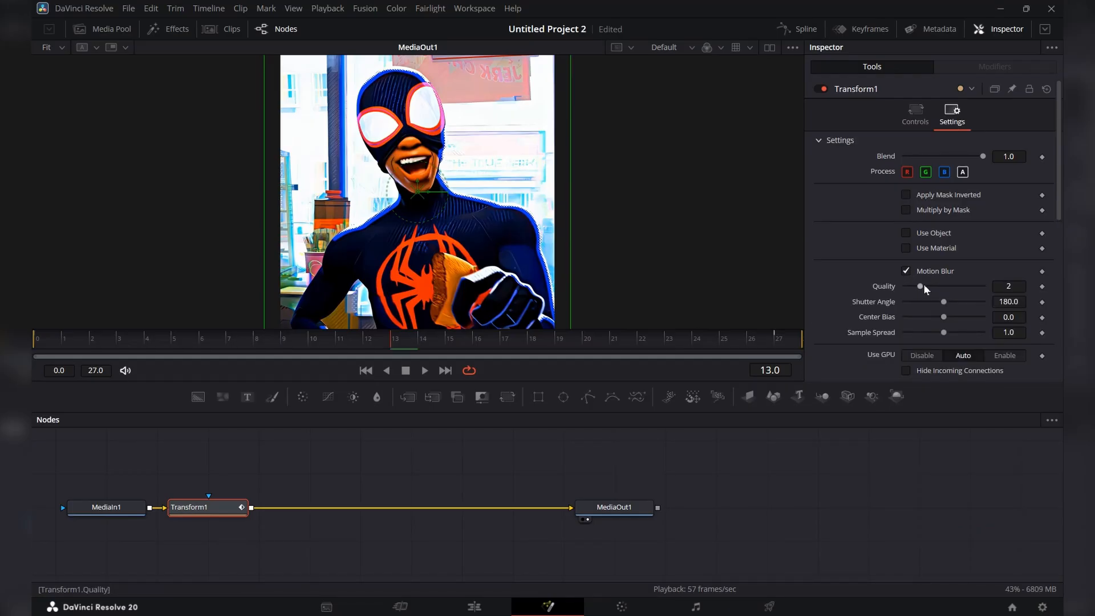
pyautogui.moveTo(923, 284); pyautogui.dragTo(1034, 289)
pyautogui.moveTo(944, 306); pyautogui.dragTo(1001, 307)
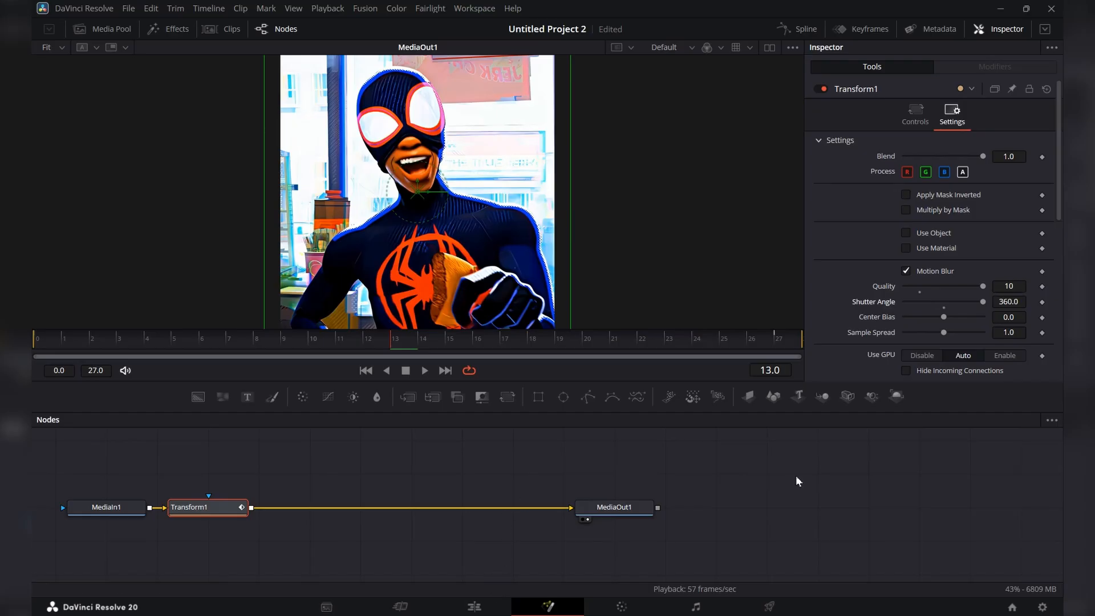
pyautogui.click(475, 606)
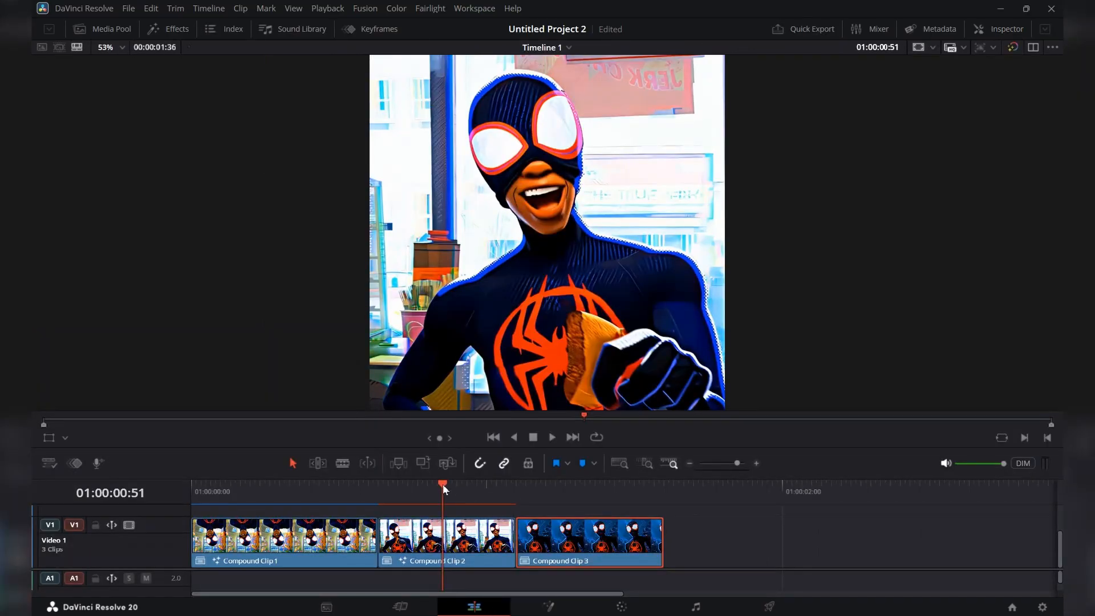
# Play the timeline from the start to cache and review the transition between the first and second compound clips.
pyautogui.moveTo(443, 484); pyautogui.dragTo(149, 519)
pyautogui.press('space')
pyautogui.press('space')
pyautogui.press('space')
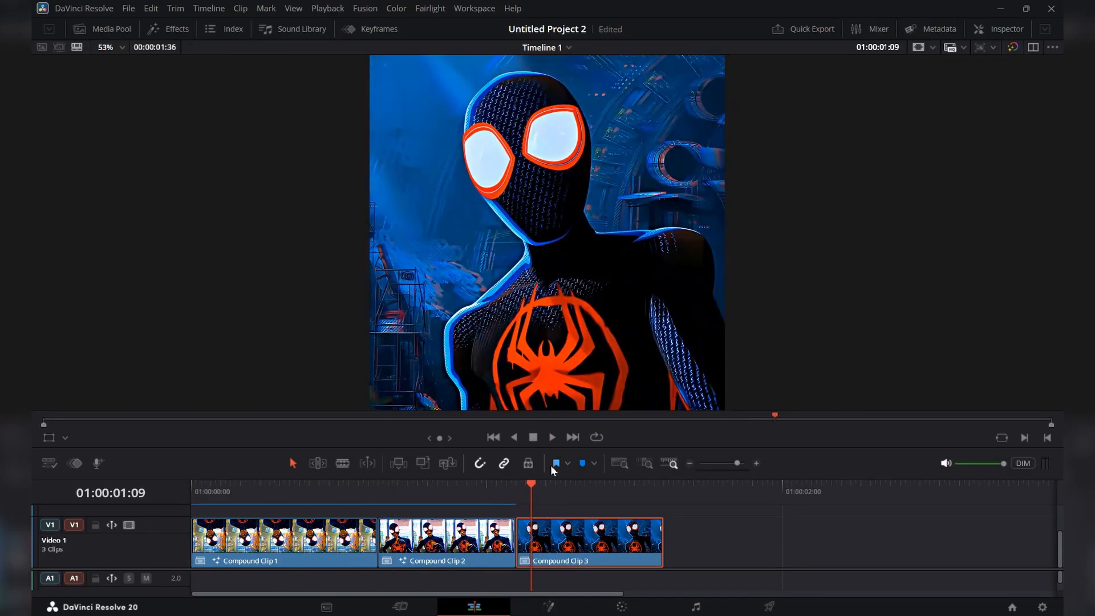
# Copy the Transform1 node from the first compound clip's Fusion composition for reuse on the third clip.
pyautogui.moveTo(535, 488); pyautogui.dragTo(557, 517)
pyautogui.click(550, 607)
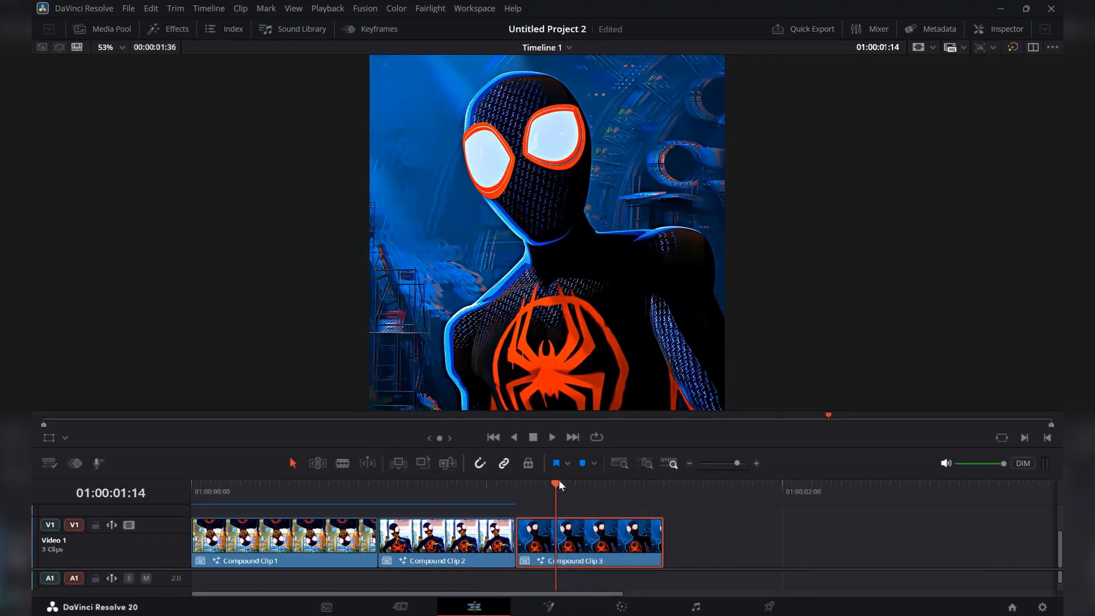
pyautogui.moveTo(559, 485); pyautogui.dragTo(280, 488)
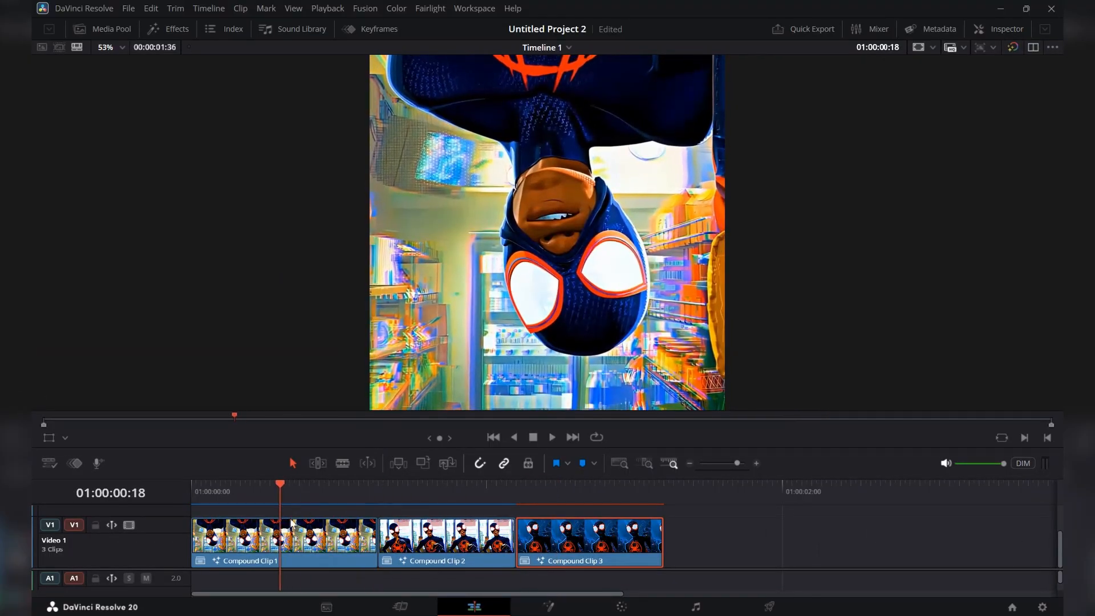
pyautogui.click(535, 607)
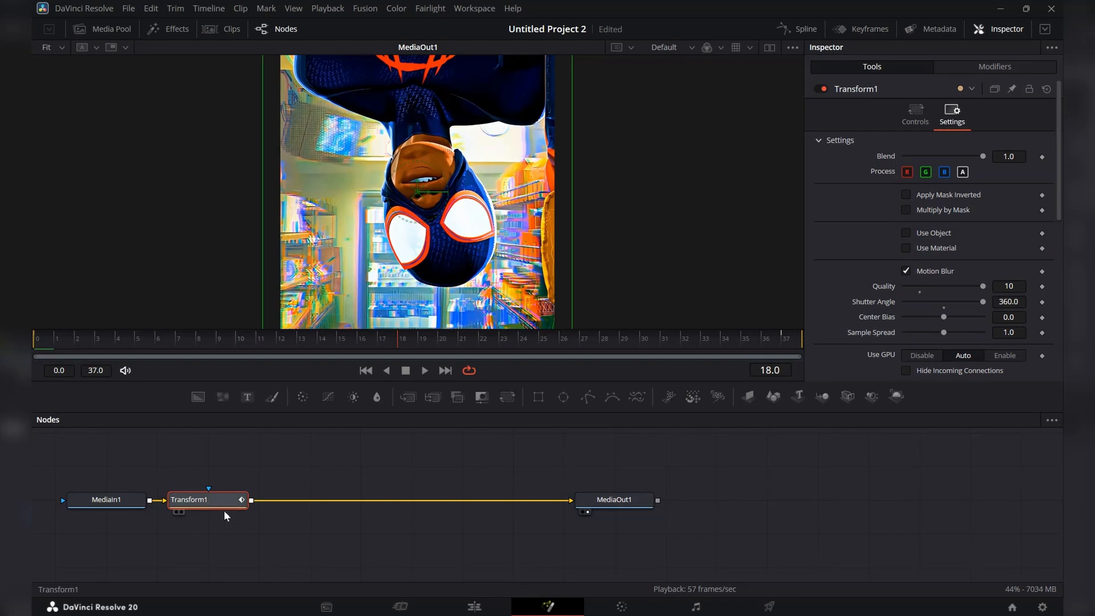
pyautogui.rightClick(206, 500)
pyautogui.click(209, 166)
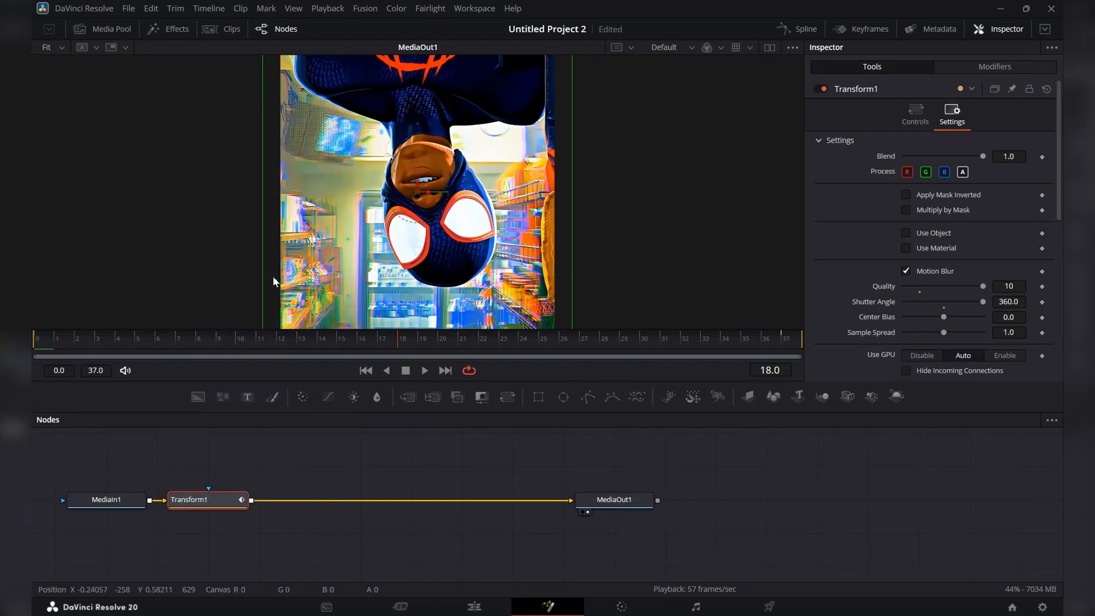
# Paste the copied Transform node after MediaIn1 in the third compound clip's Fusion composition and scrub to frame 29.
pyautogui.click(474, 607)
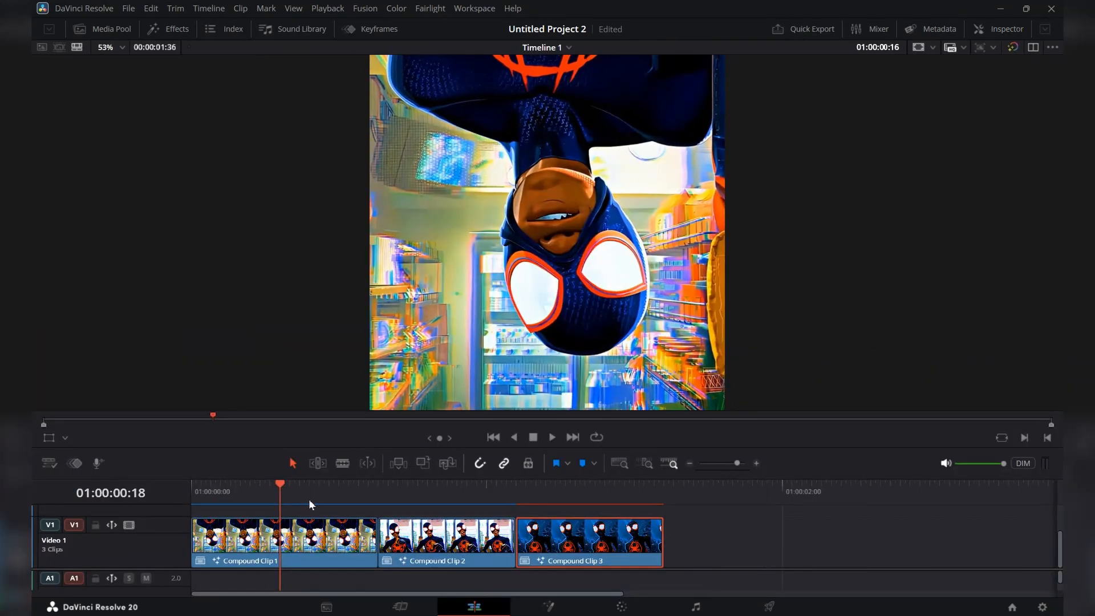
pyautogui.click(575, 494)
pyautogui.click(548, 606)
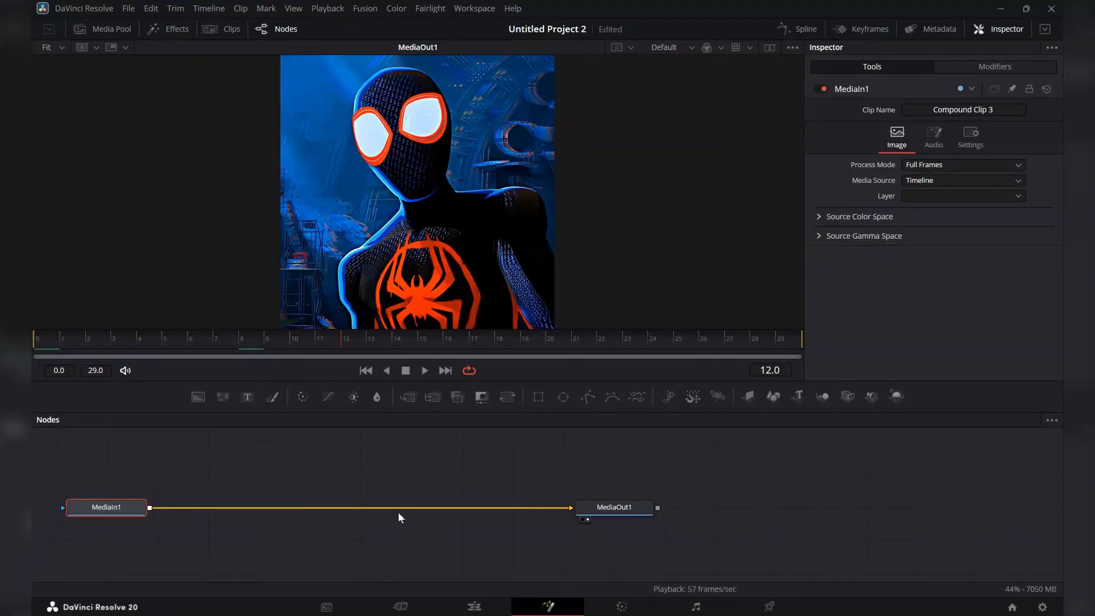
pyautogui.hotkey('ctrl', 'v')
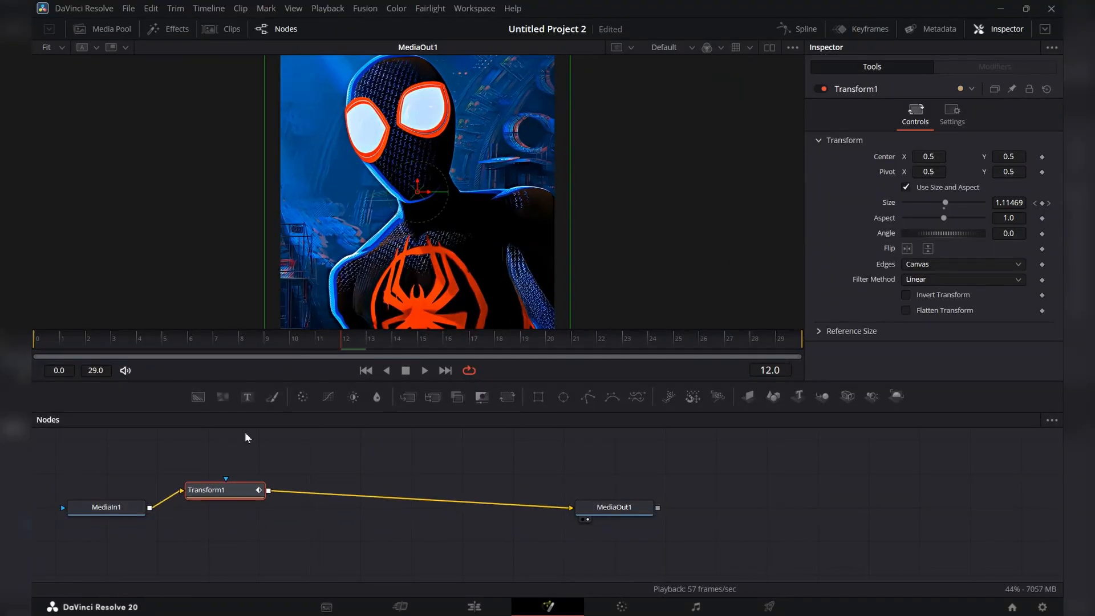
pyautogui.moveTo(225, 341); pyautogui.dragTo(793, 336)
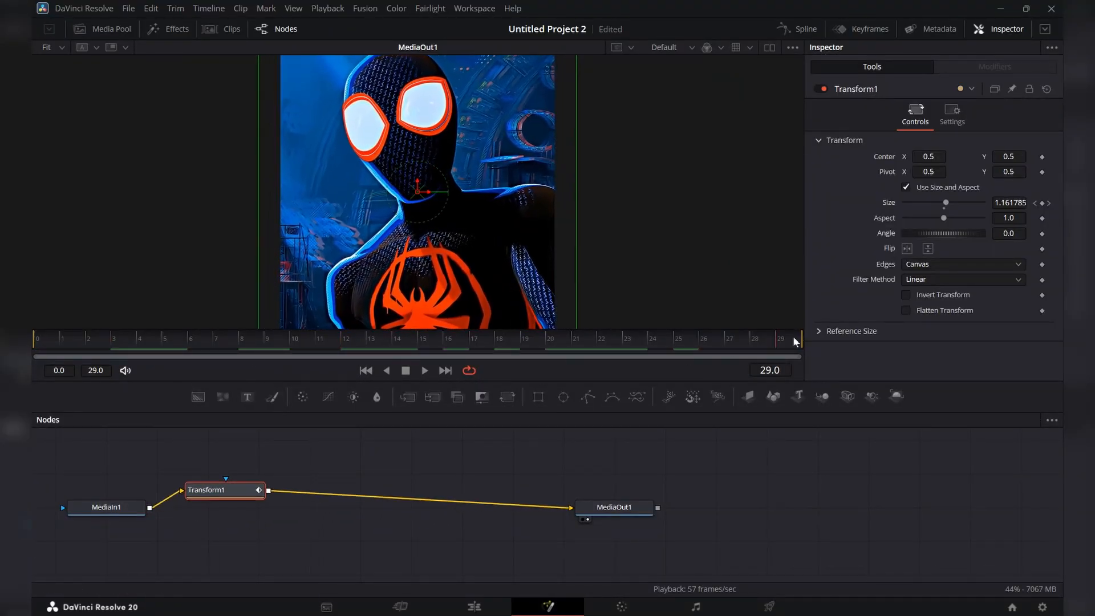
# Move the last Size keyframe of the third clip's Transform1 to frame 29 and return to the end of that clip on the Edit page.
pyautogui.press('space')
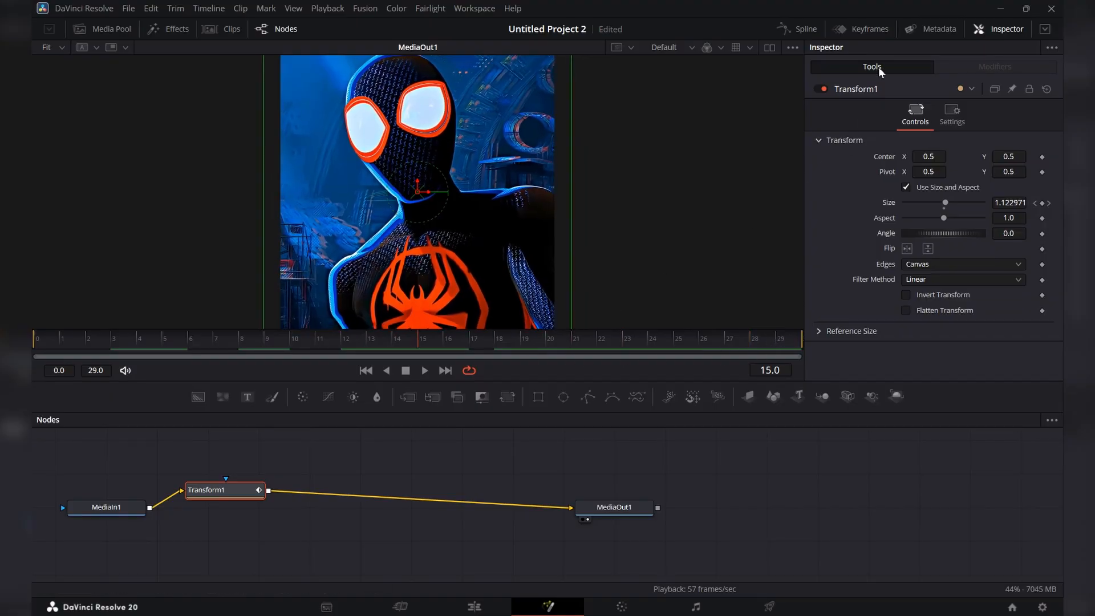
pyautogui.click(874, 29)
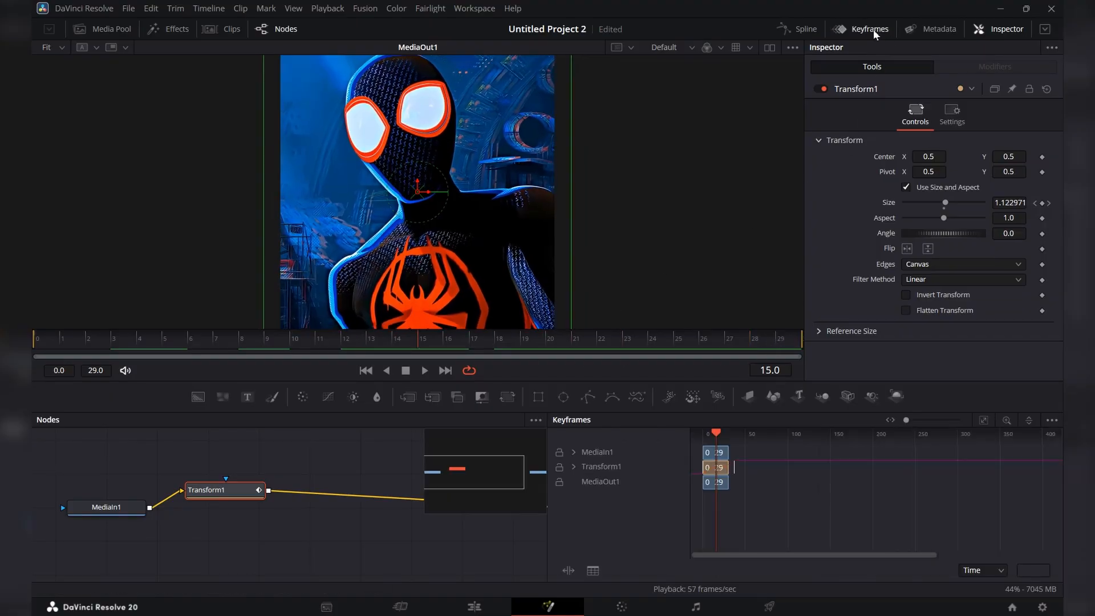
pyautogui.click(983, 422)
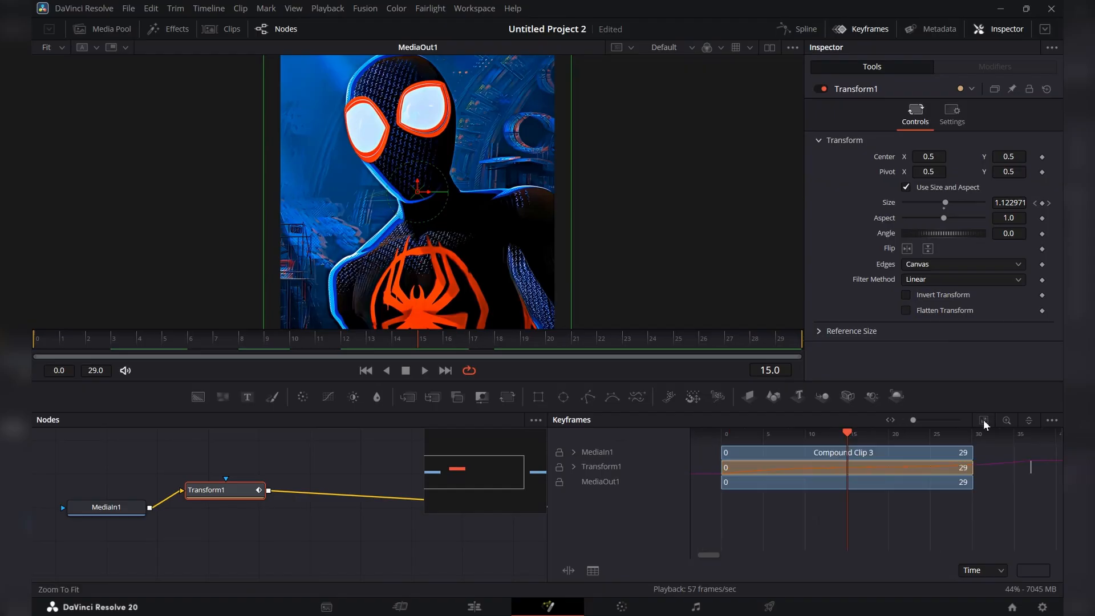
pyautogui.click(573, 466)
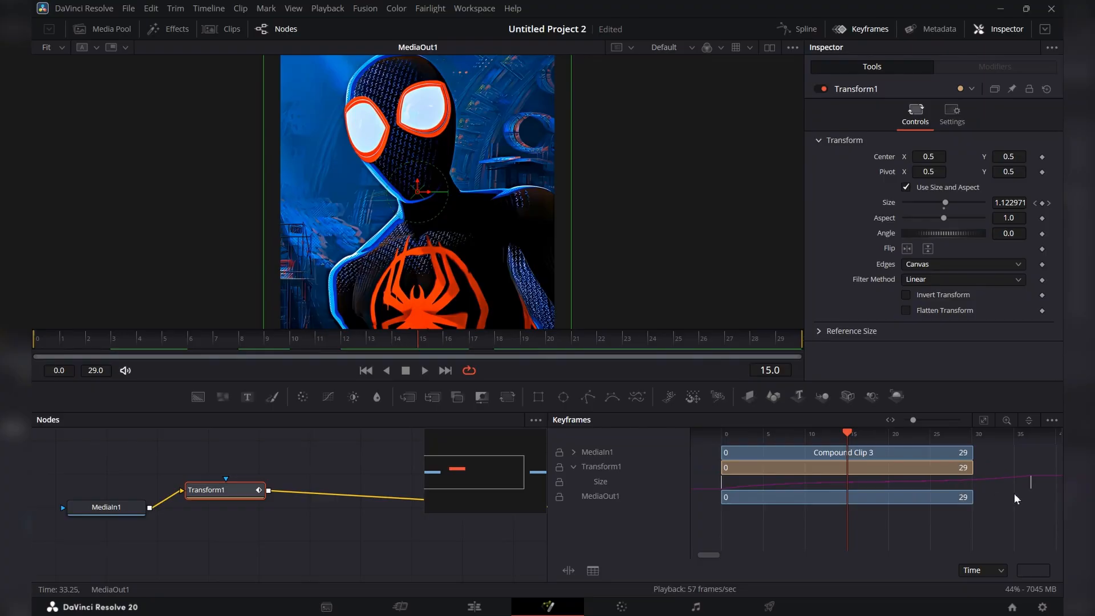
pyautogui.moveTo(1030, 481); pyautogui.dragTo(964, 482)
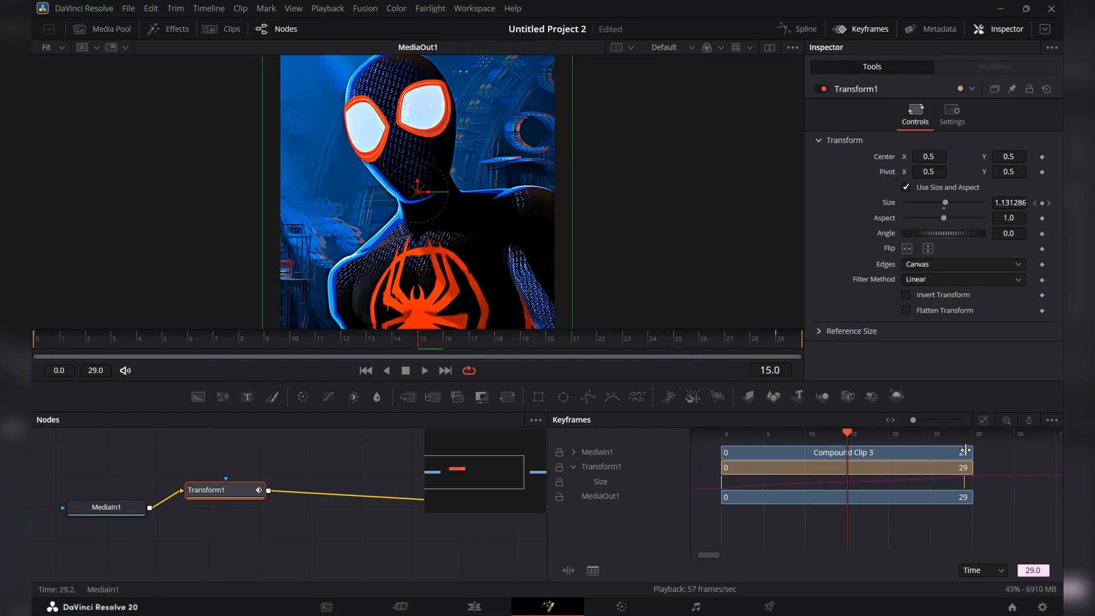
pyautogui.click(878, 34)
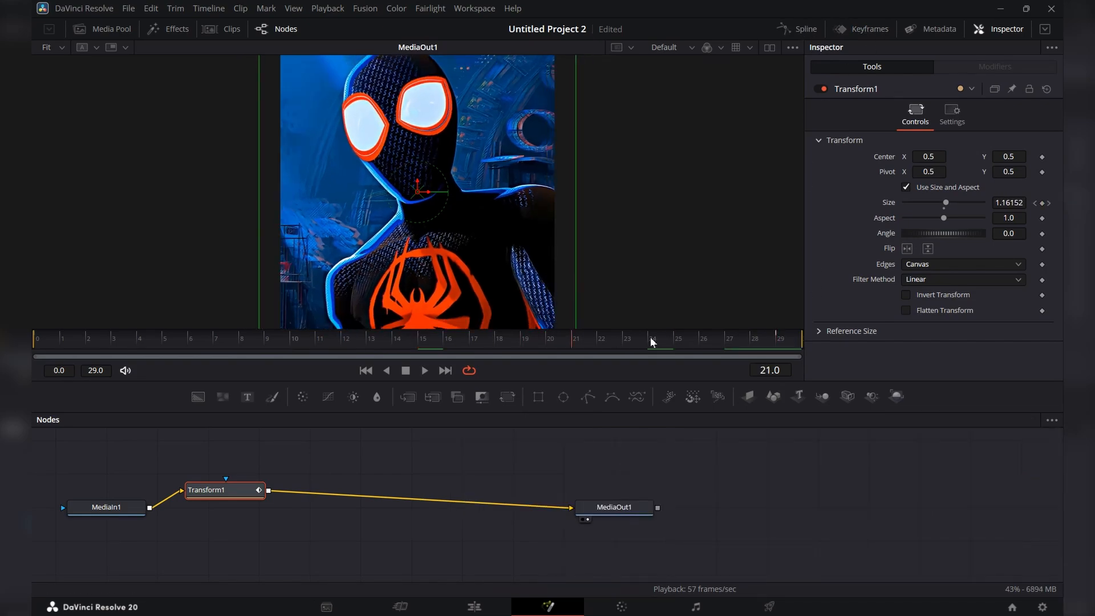
pyautogui.click(476, 608)
pyautogui.moveTo(659, 485)
pyautogui.mouseDown()
pyautogui.moveTo(515, 500)
pyautogui.moveTo(666, 502)
pyautogui.mouseUp()
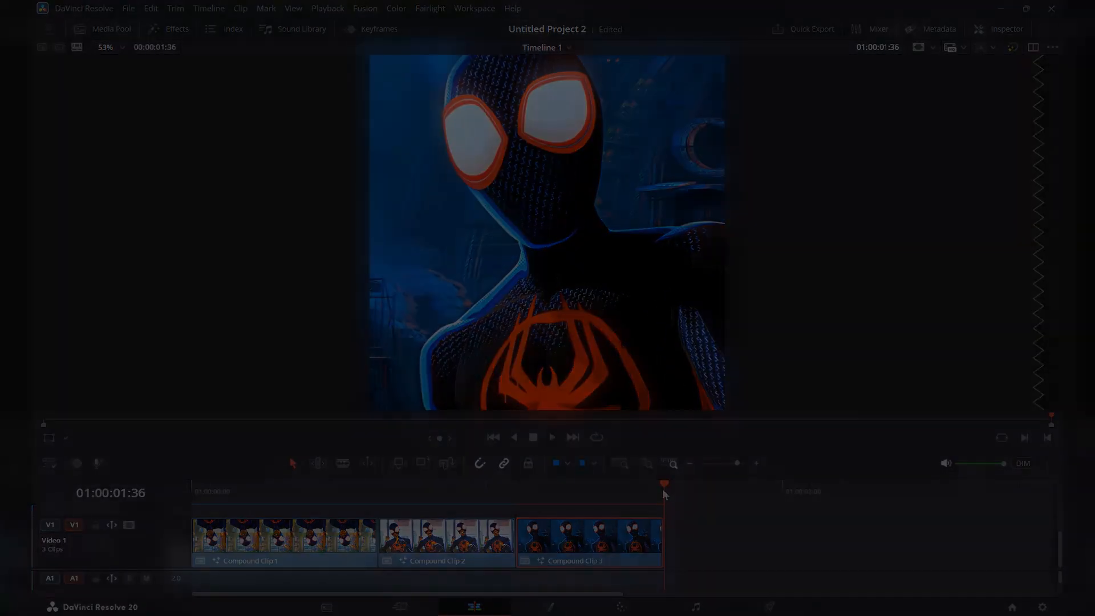